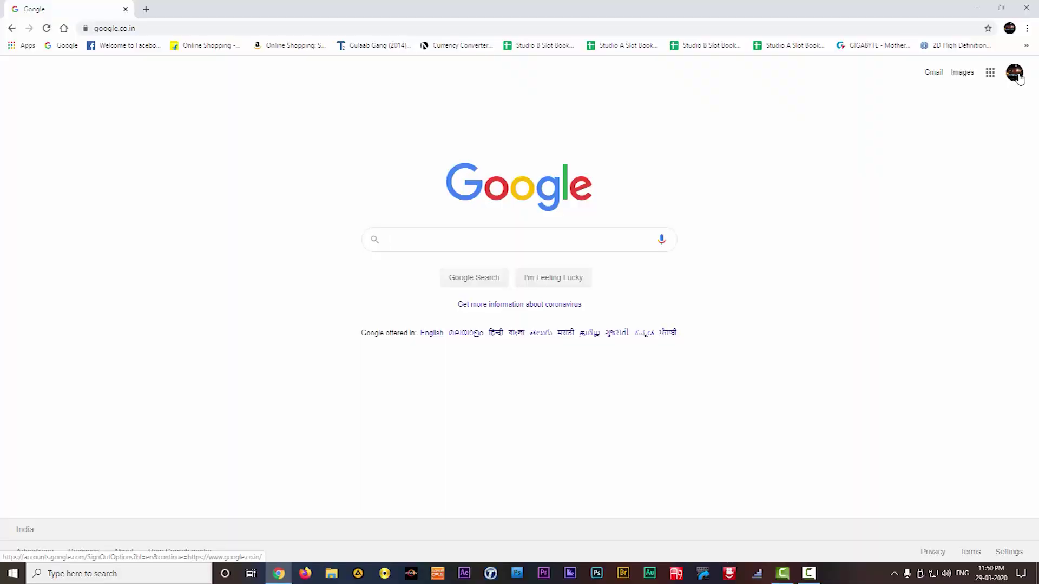
After the intro, open the signed-in account's panel on the Google homepage
click(1017, 76)
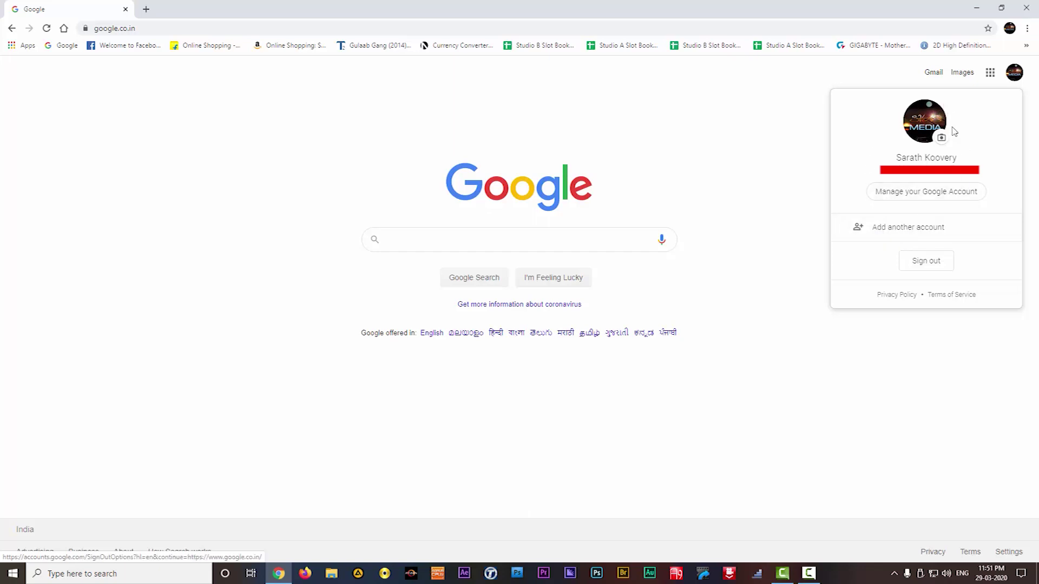
Close the account panel and go to YouTube through the Google apps list
click(995, 79)
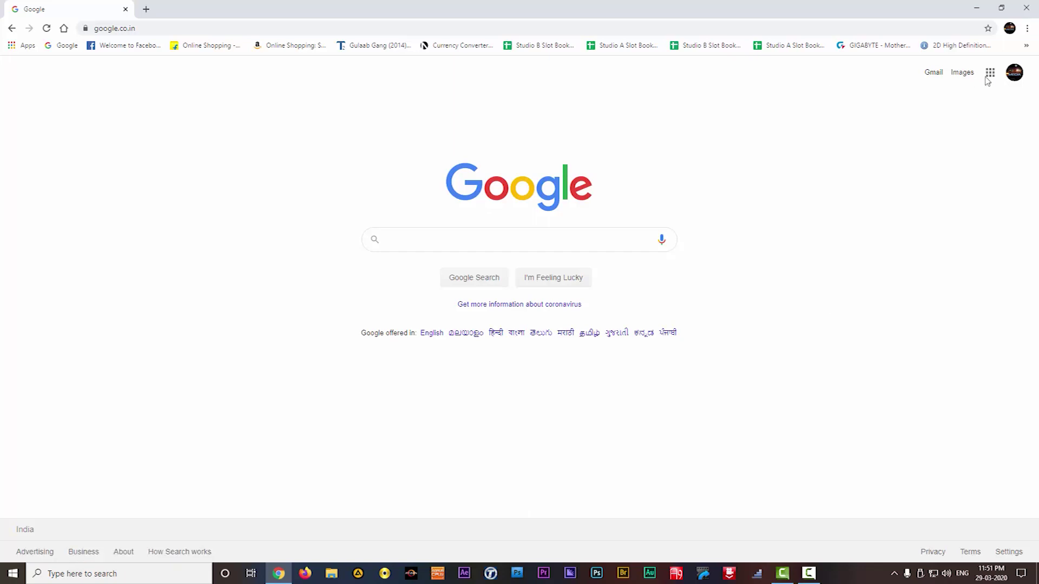
click(993, 77)
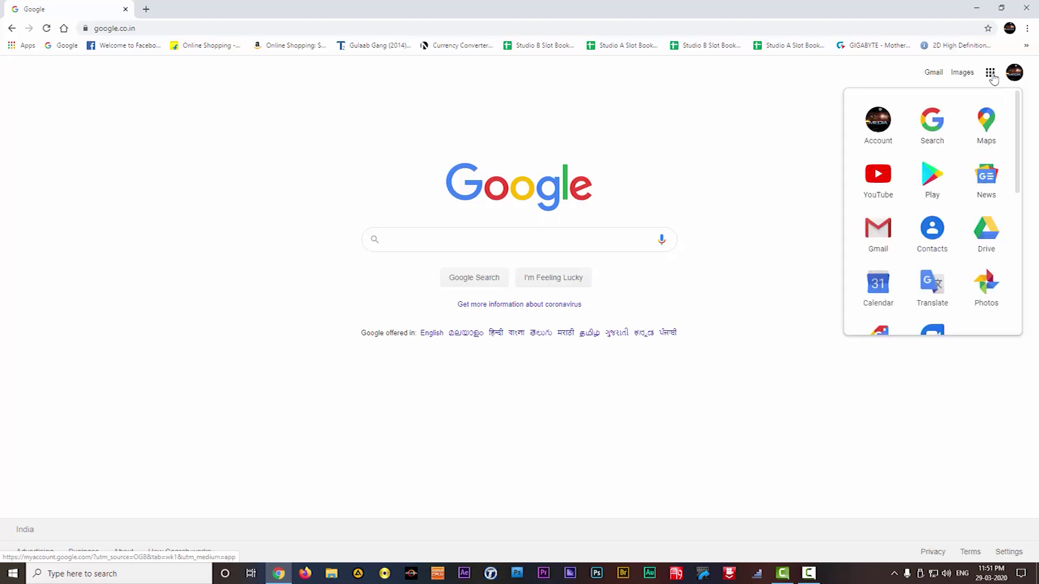
click(883, 177)
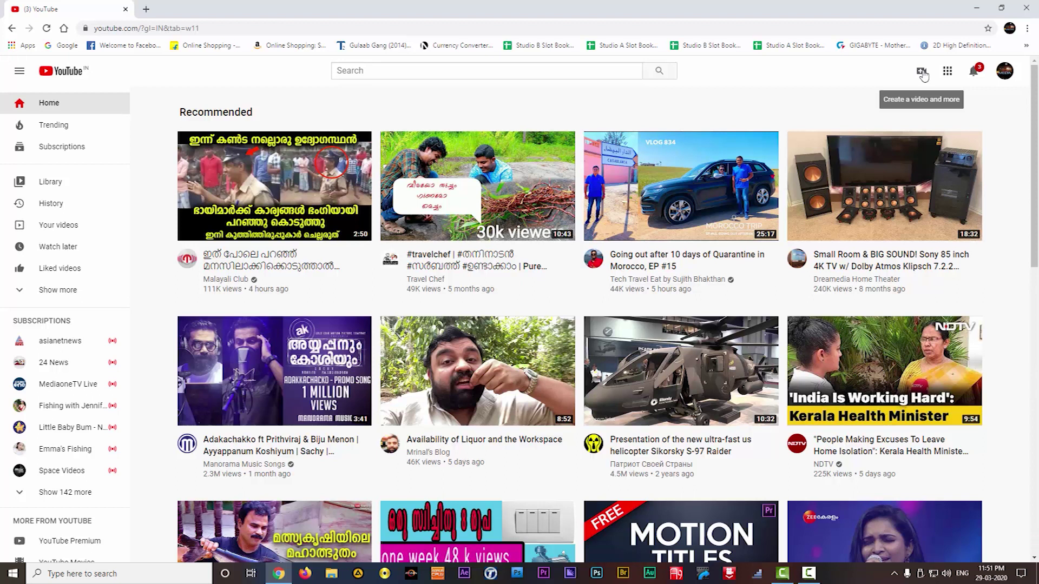
Choose Upload video from YouTube's Create menu to reach the Studio upload dialog
click(922, 73)
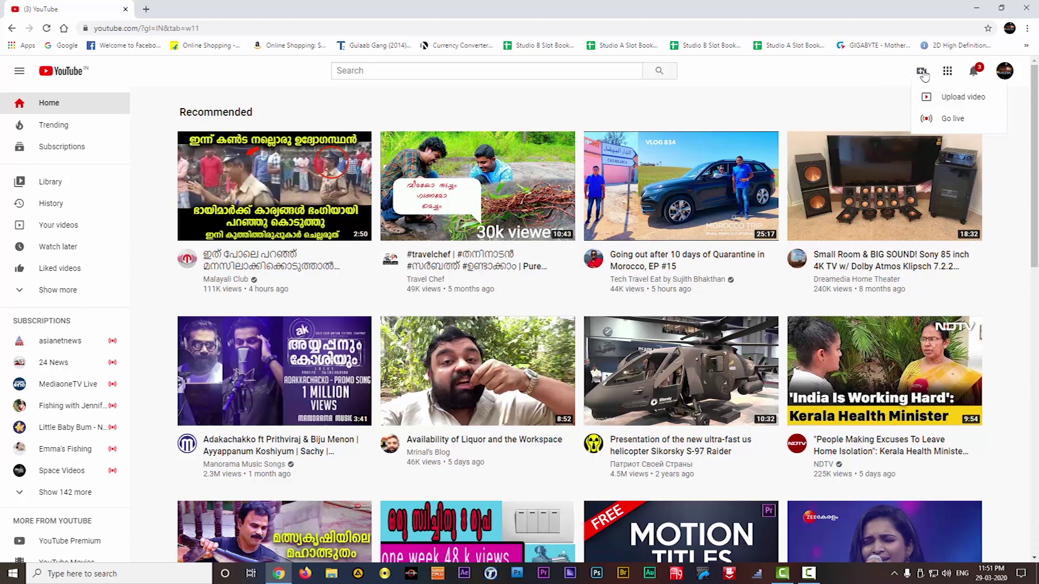
click(955, 99)
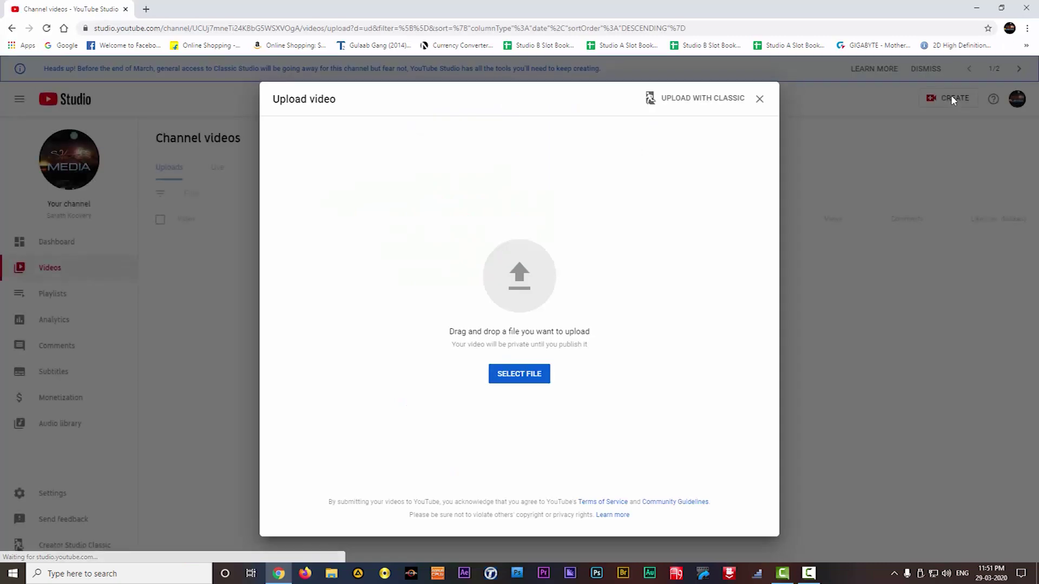
Upload 'Easy Way To Create Your Video Tutorials' from the 94 How To Make Video Tutorials folder
click(530, 377)
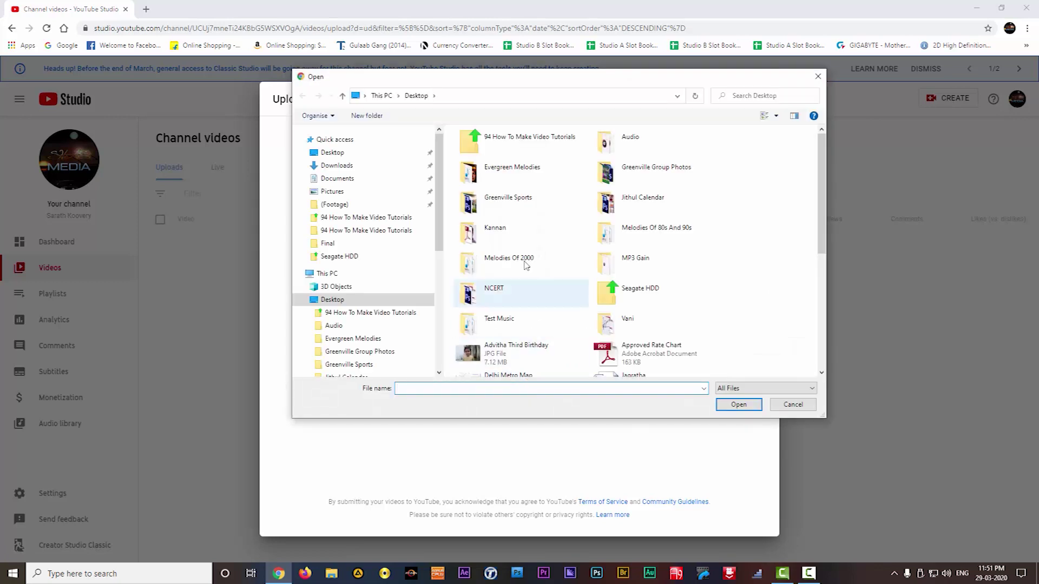
double_click(502, 148)
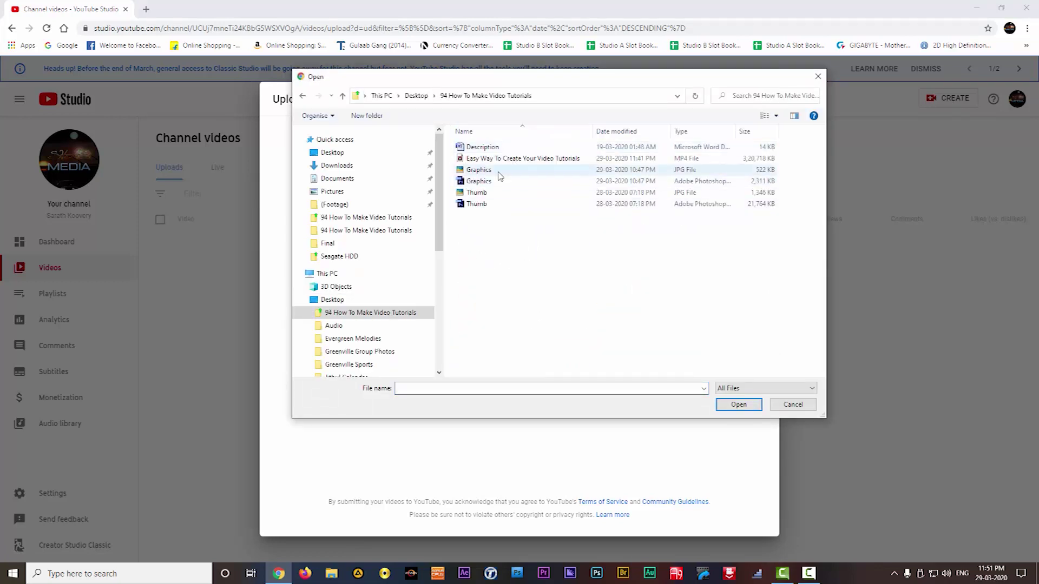
click(766, 117)
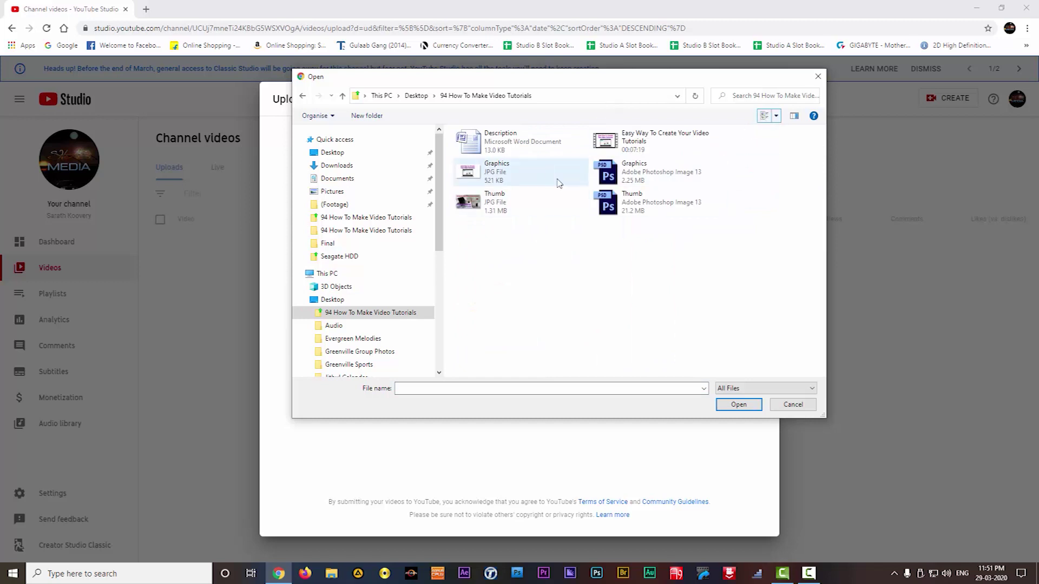
click(639, 145)
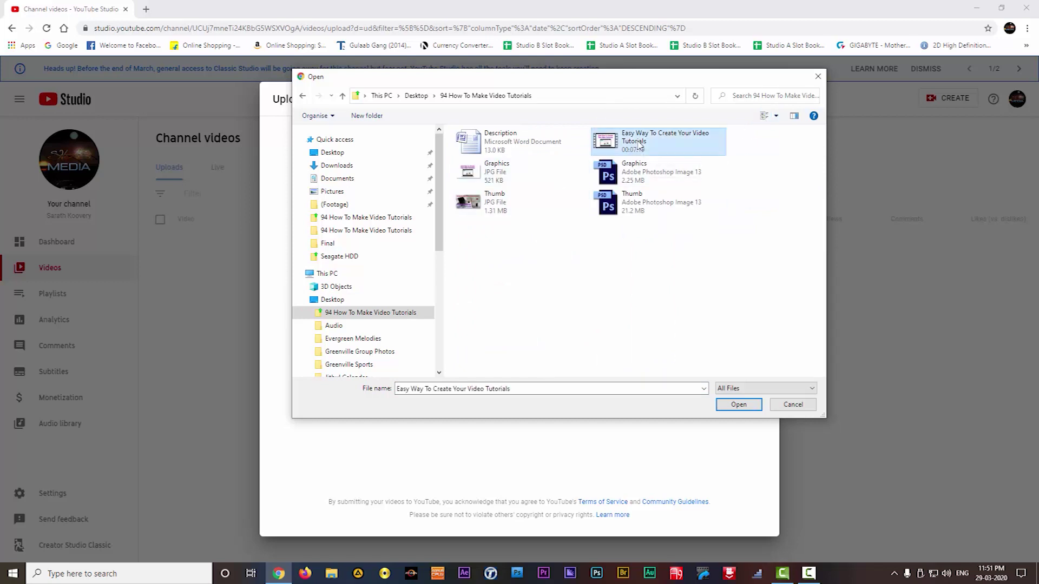
click(739, 405)
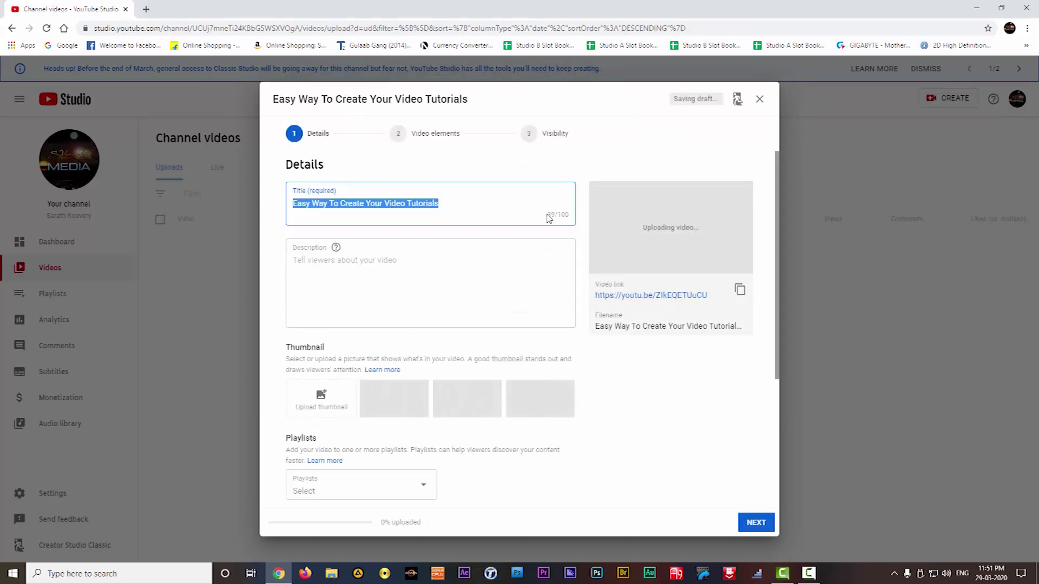
Write a description about making easy video tutorials with ppts and voice narration
click(449, 203)
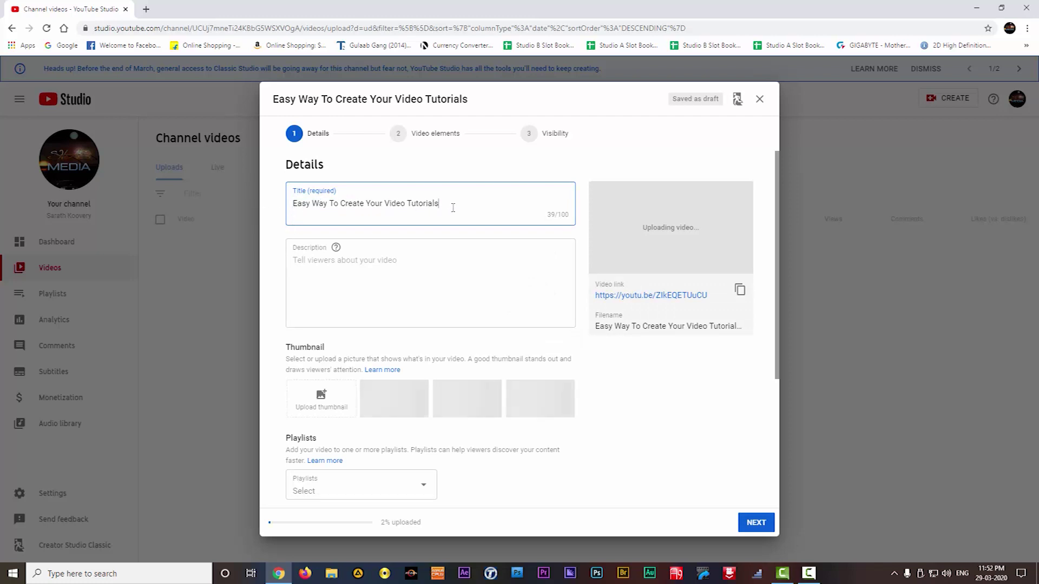
key(Tab)
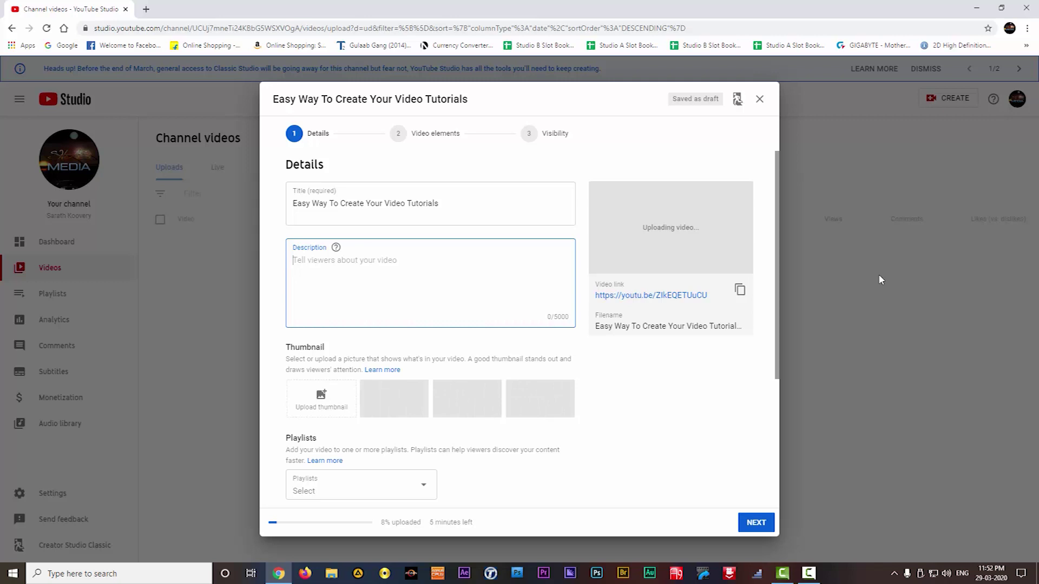
text(This v)
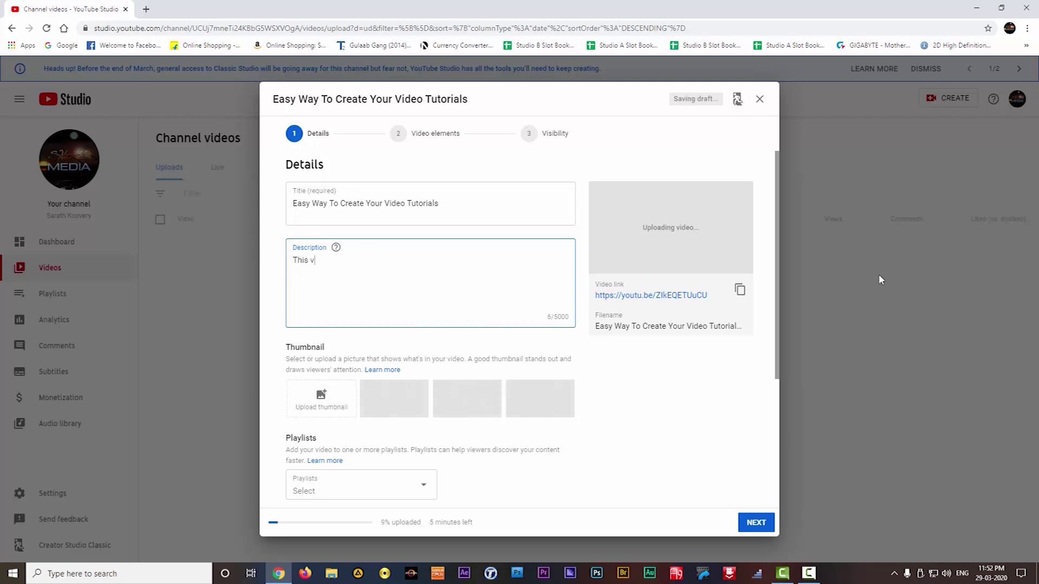
text(ideo demonstrates how to make a video tutorial very easil)
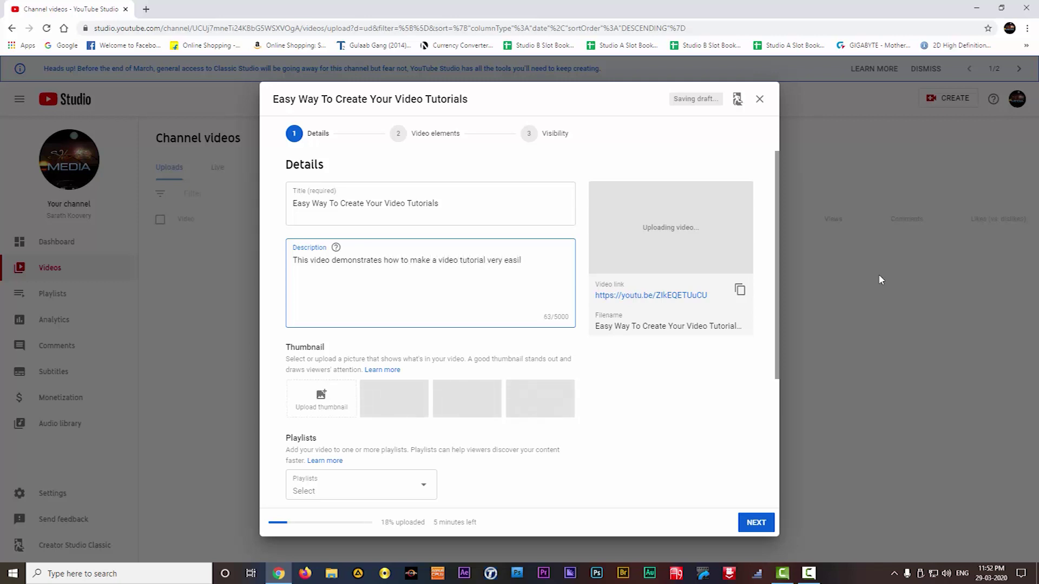
text(y and effectively. Here I)
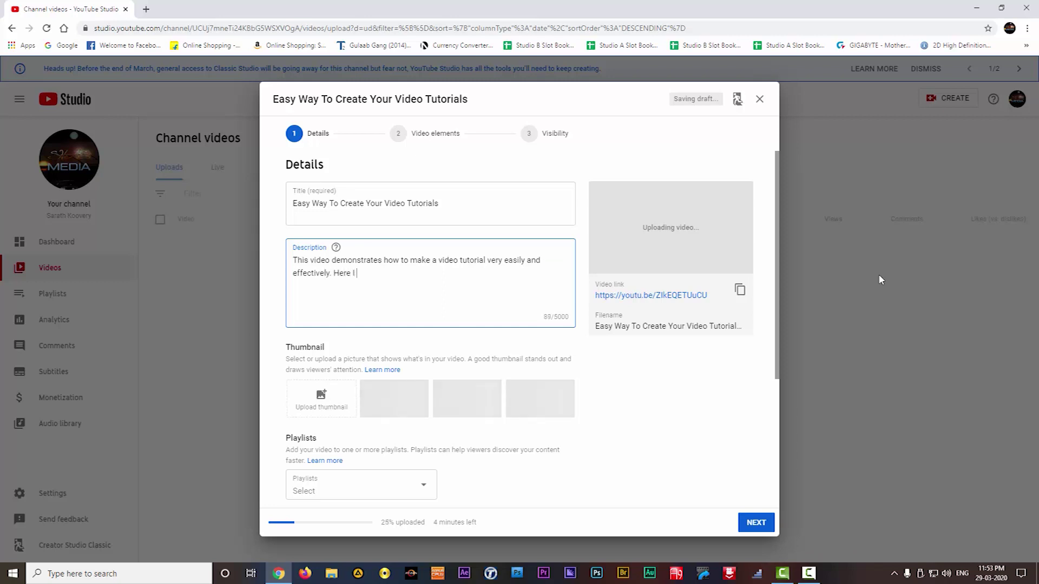
text( am going to use Camtasia Studio, which is scr)
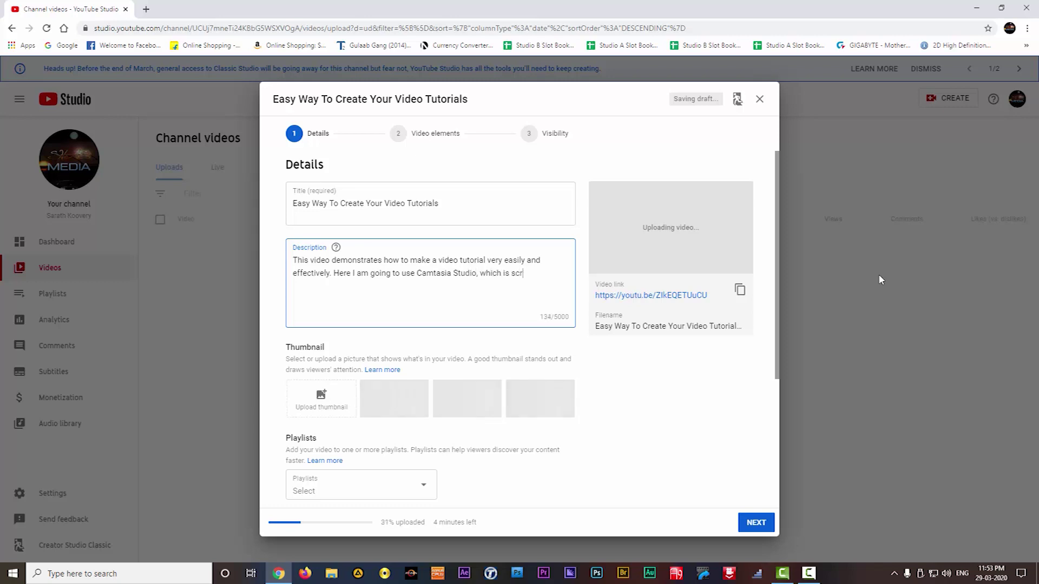
text(een capture s)
text(oftware developed by)
text( Techsmith Corporation.)
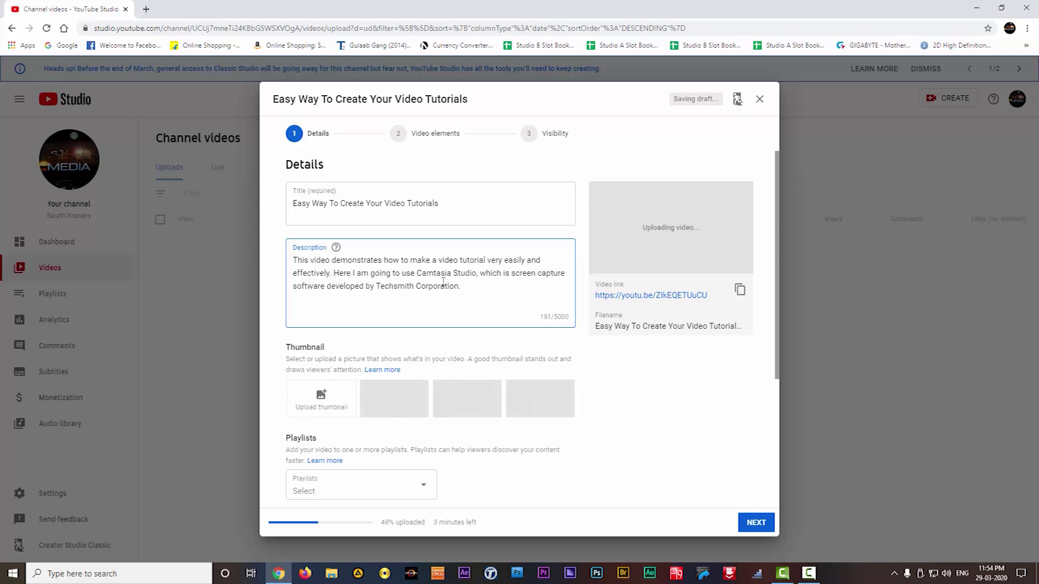
text( This is the very simple and easy step)
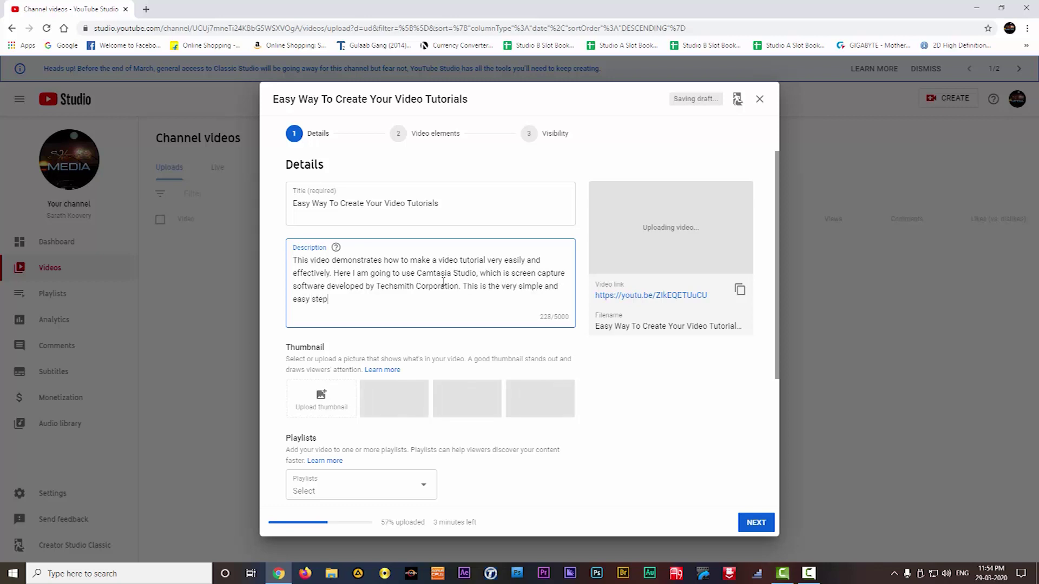
key(BackSpace)
key(BackSpace)
key(BackSpace)
key(BackSpace)
text(way to create a video tutorial using ppts along)
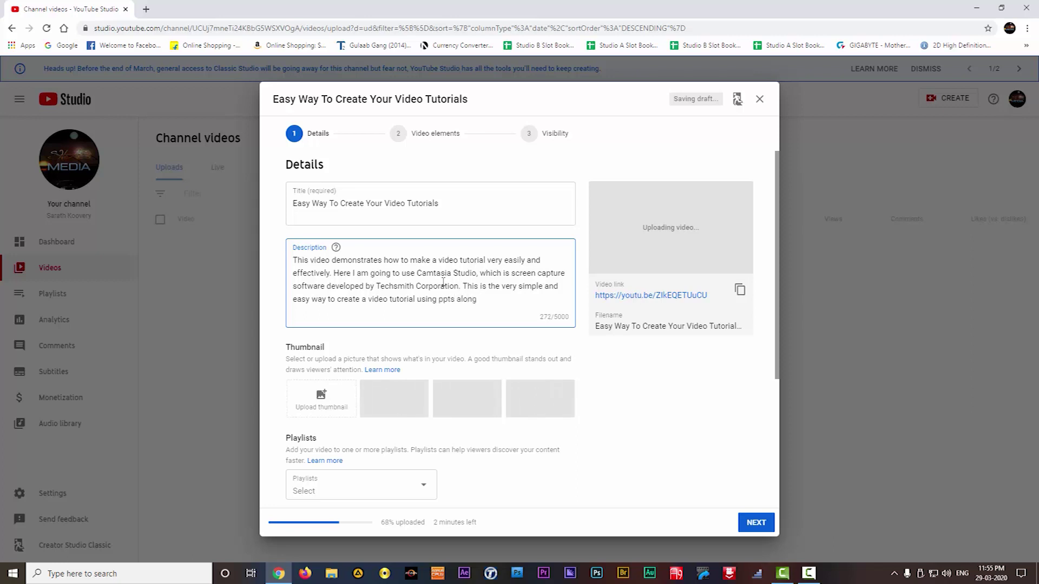
text( with voice narration.)
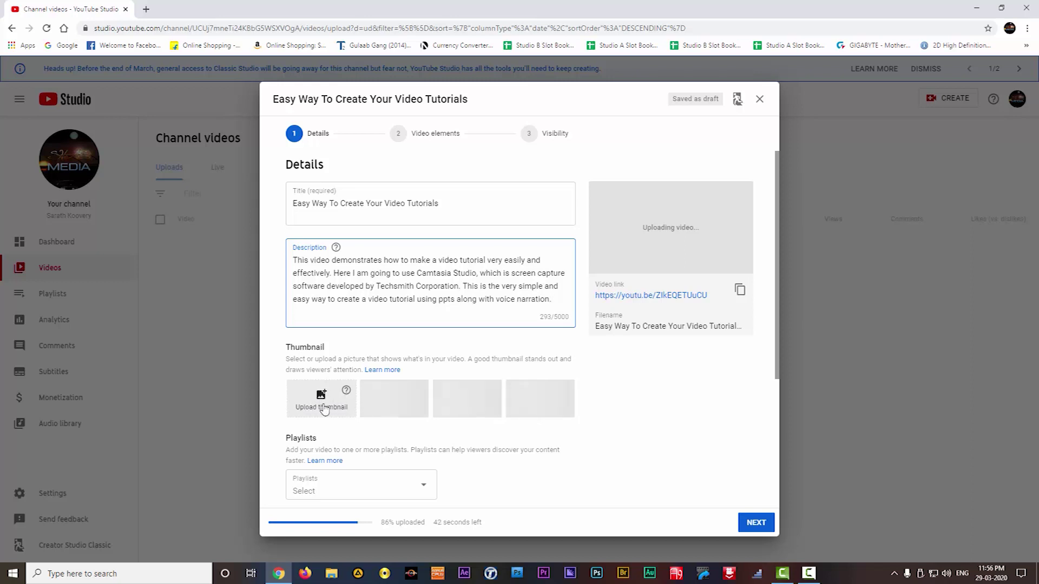
Use the Graphics image as the video's custom thumbnail
click(320, 399)
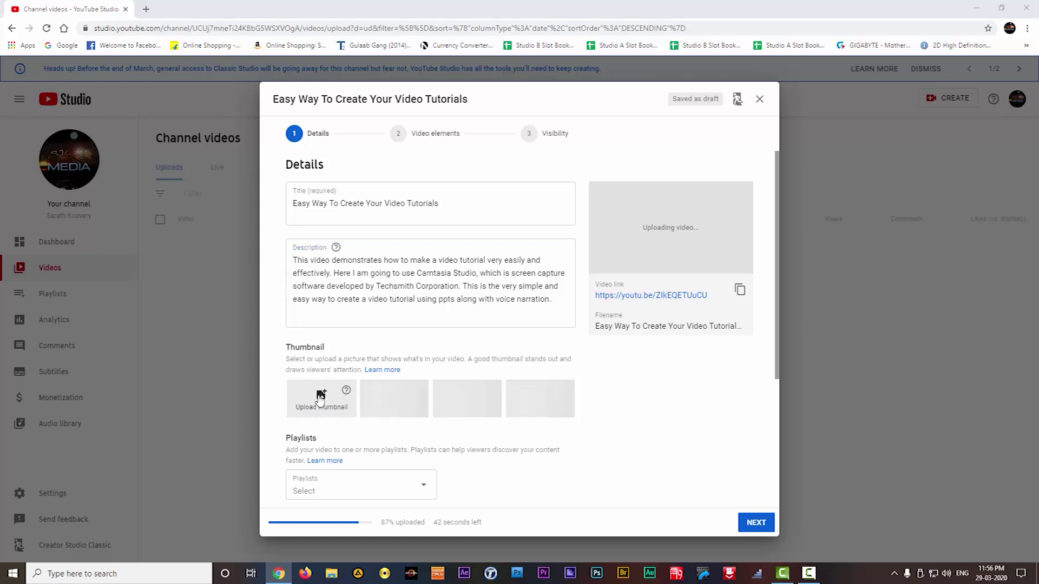
click(488, 138)
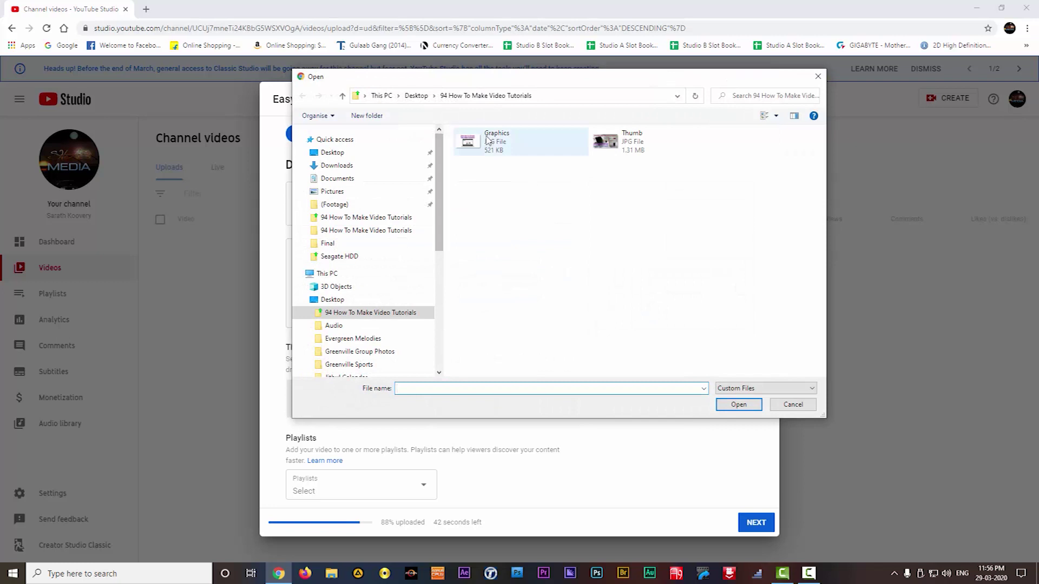
click(750, 408)
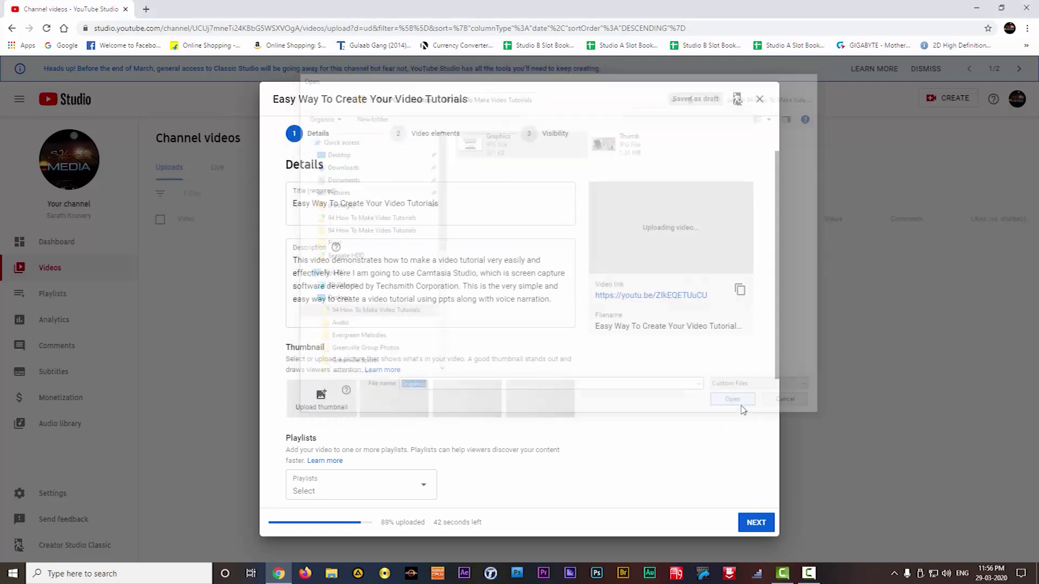
scroll(606, 439, down, 4)
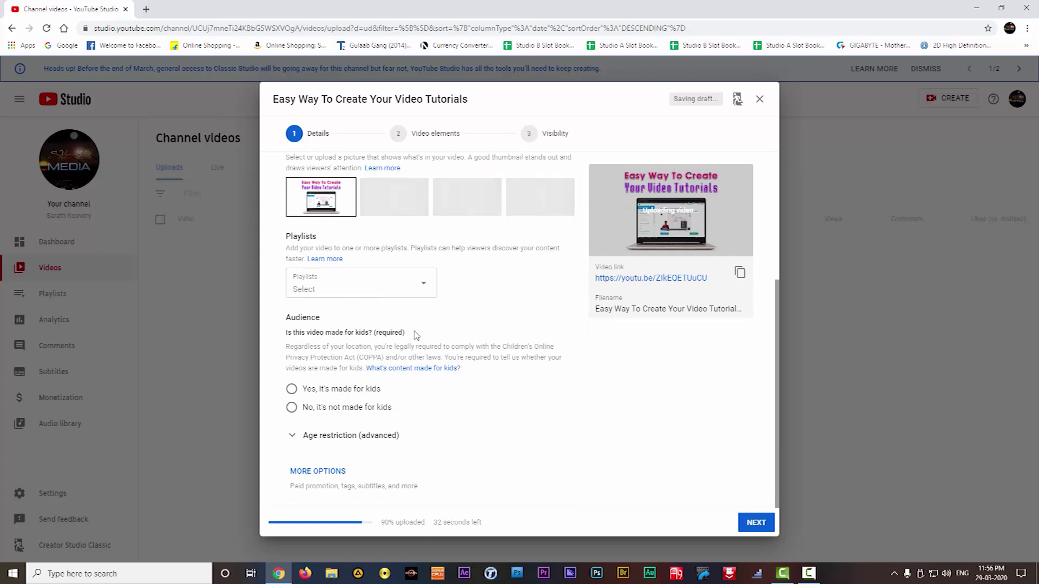
Add the video to the Technology playlist, mark it not made for kids, and continue
click(350, 293)
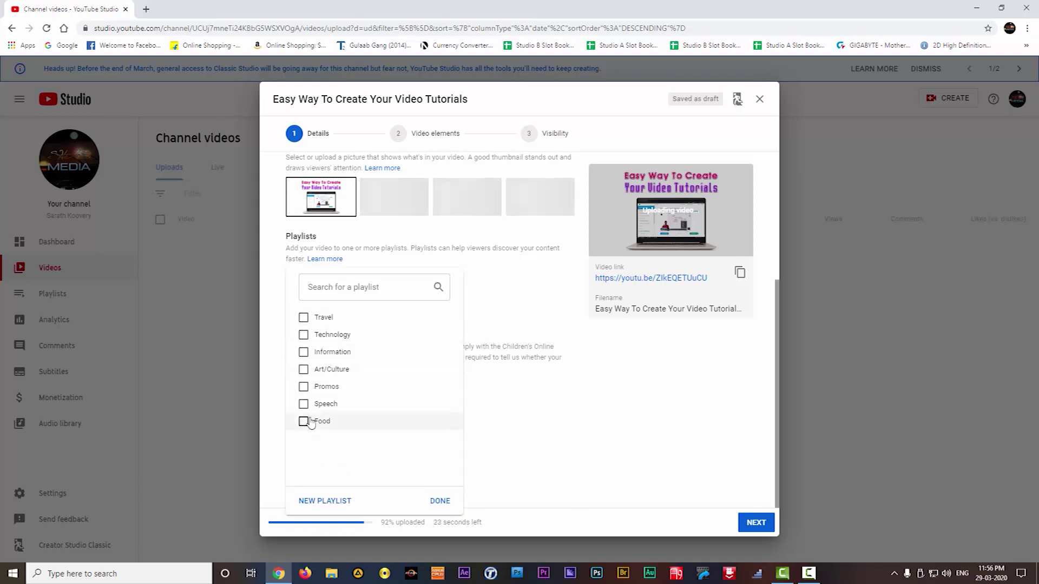
click(304, 335)
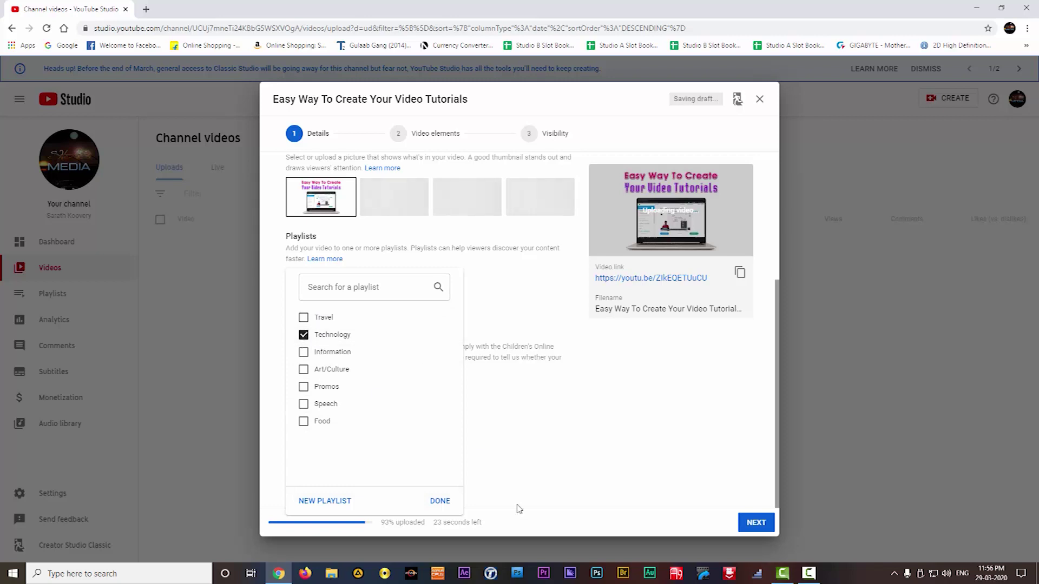
click(439, 501)
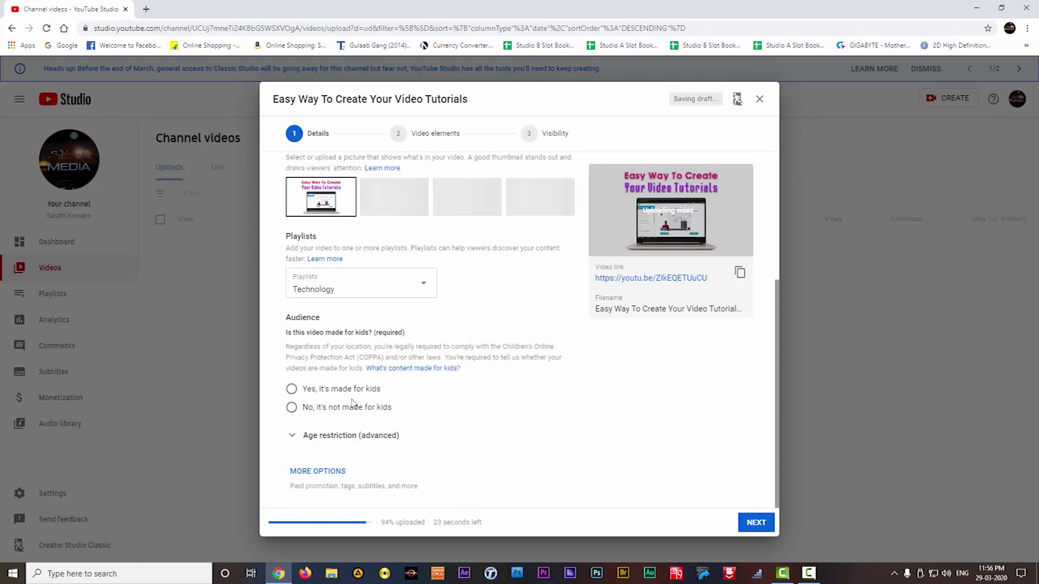
click(294, 409)
click(758, 525)
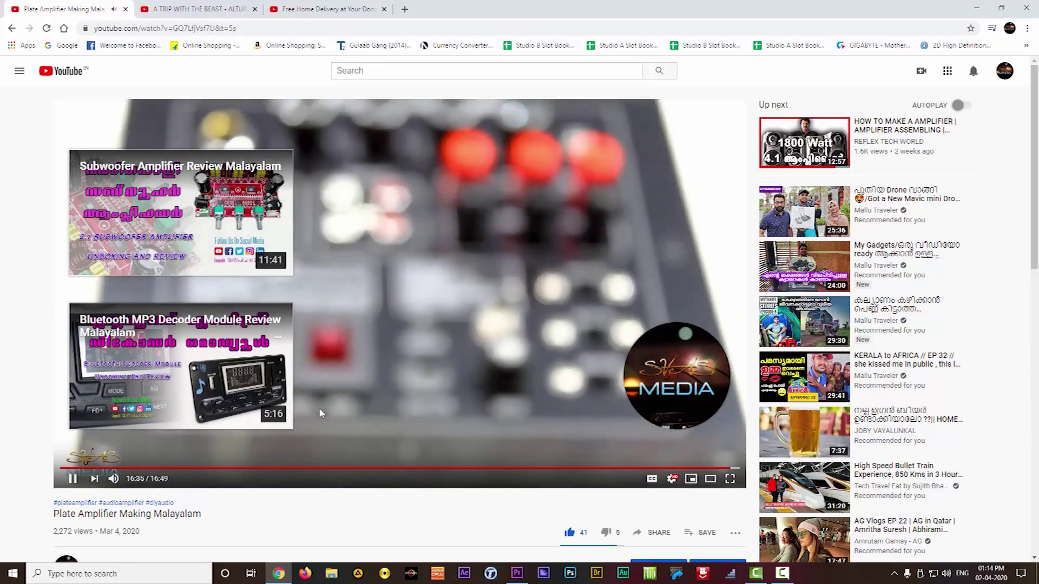
mouse_move(657, 395)
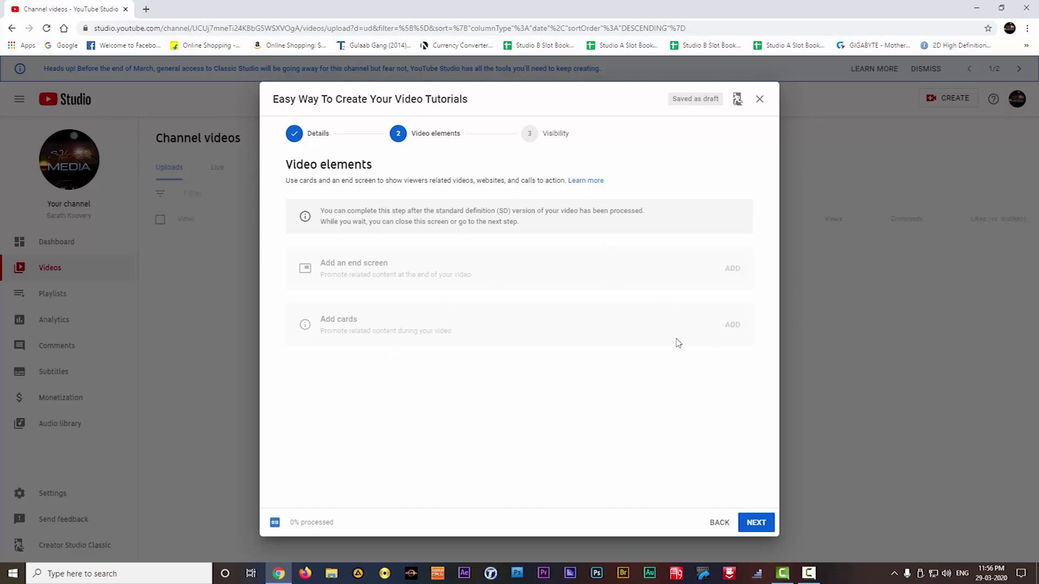
Set the video's visibility to Public and publish it
click(757, 523)
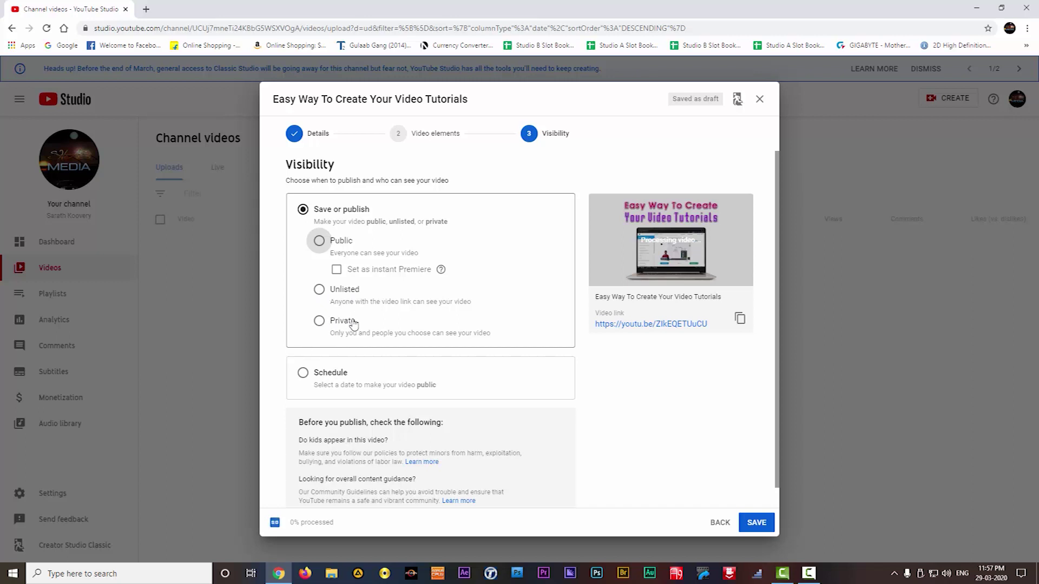
scroll(353, 323, down, 1)
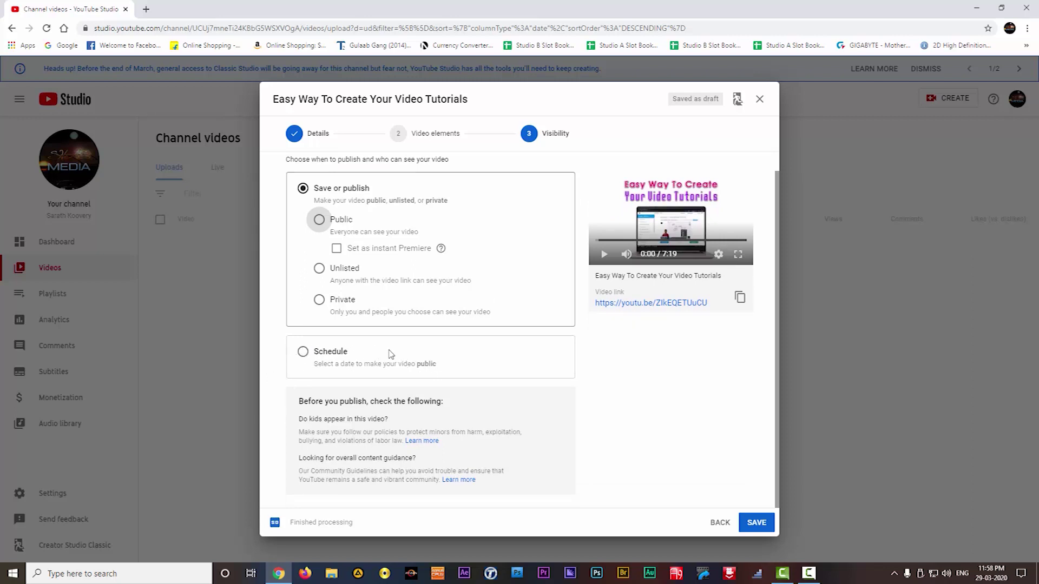
click(320, 221)
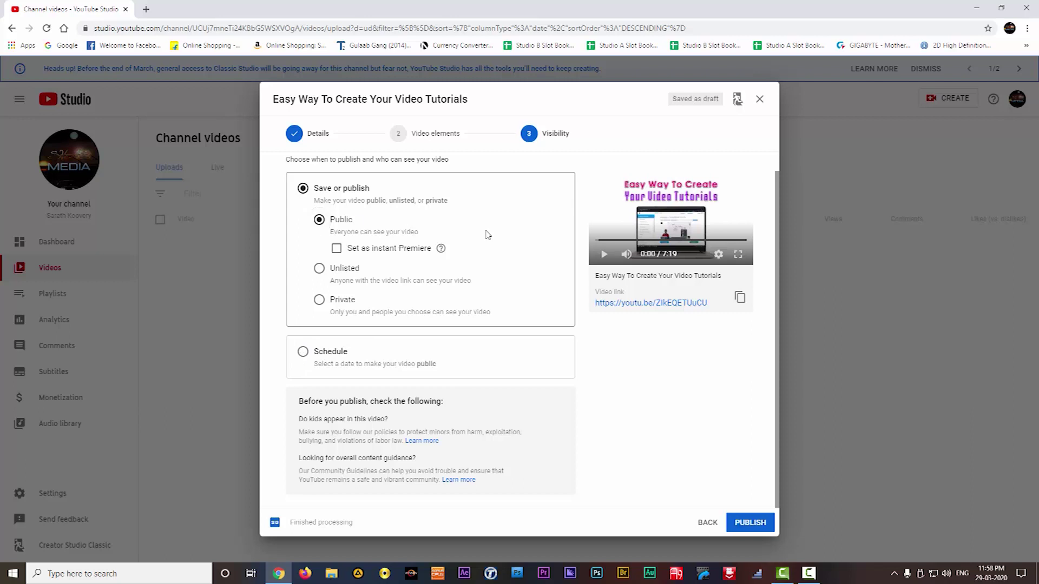
click(750, 523)
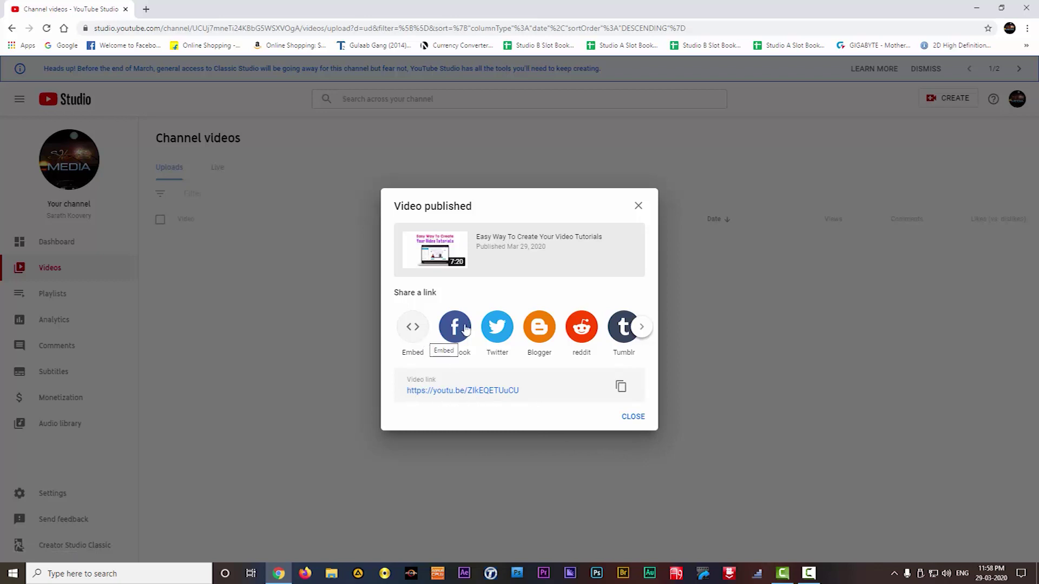
Browse the sharing services, then copy the published video's link to the clipboard
click(642, 326)
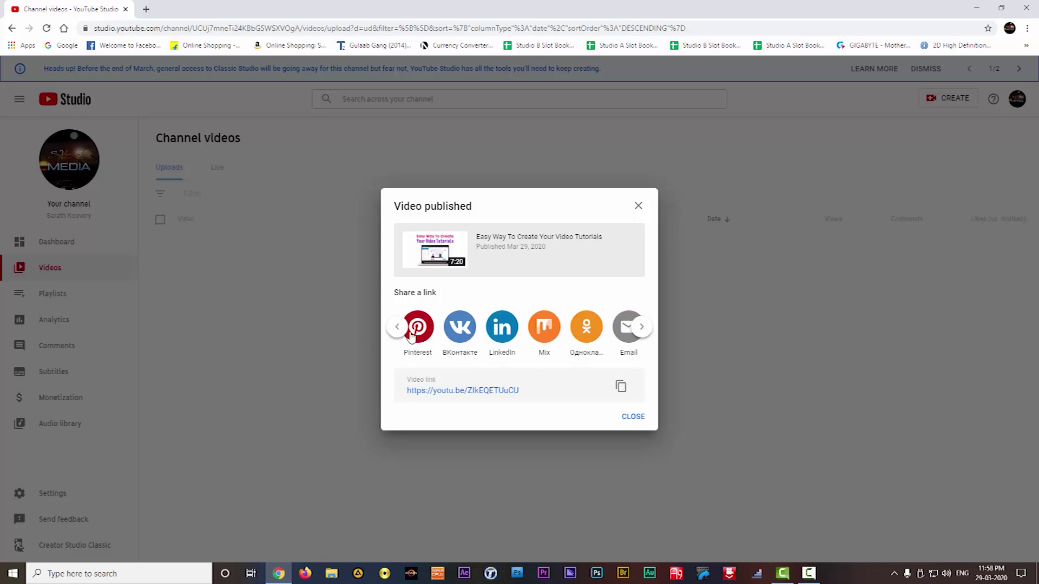
click(642, 327)
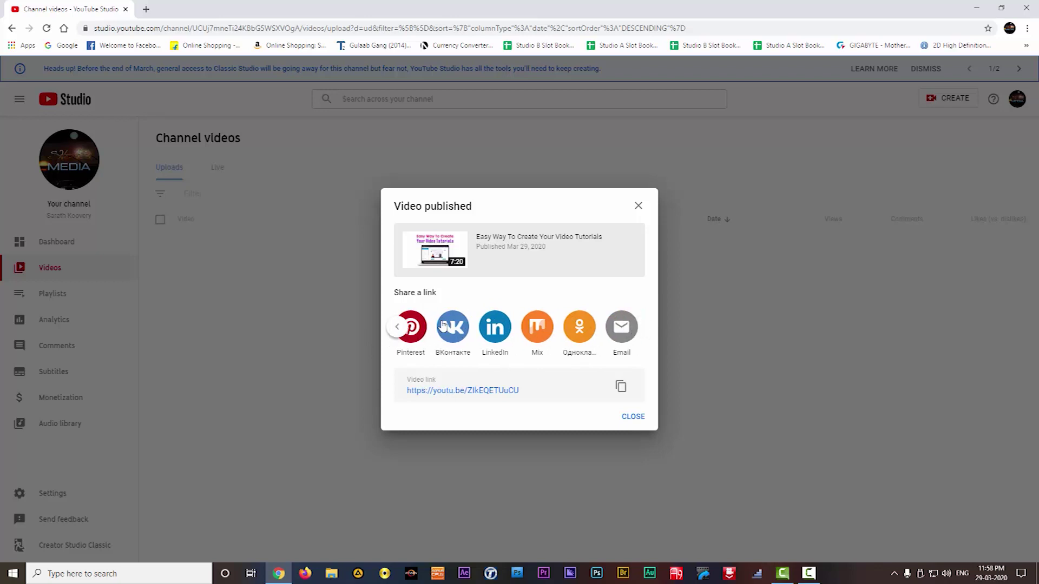
click(396, 327)
click(396, 327)
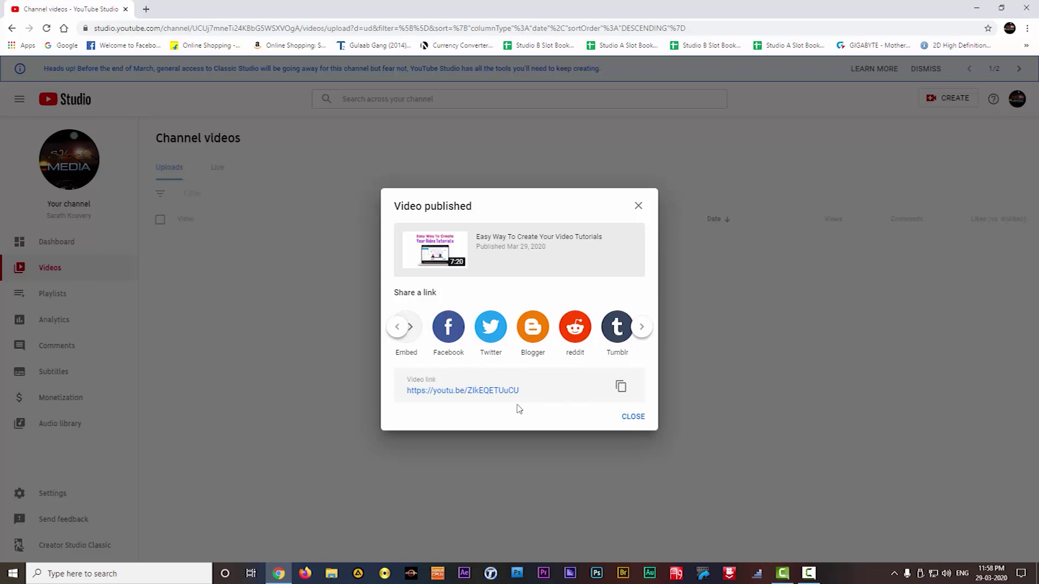
click(620, 388)
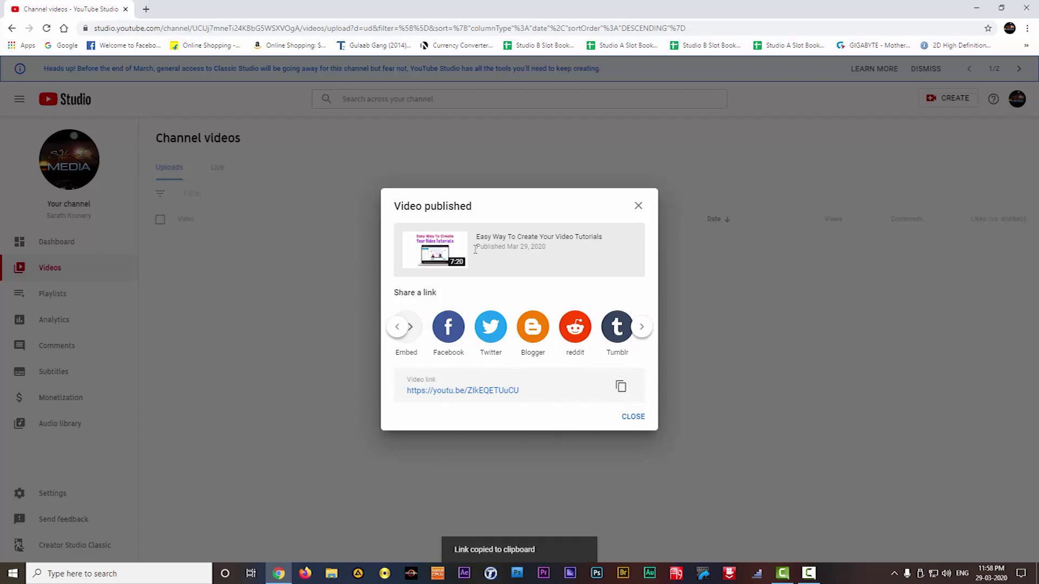
Close the Video published dialog to see the new tutorial listed as Public
click(644, 420)
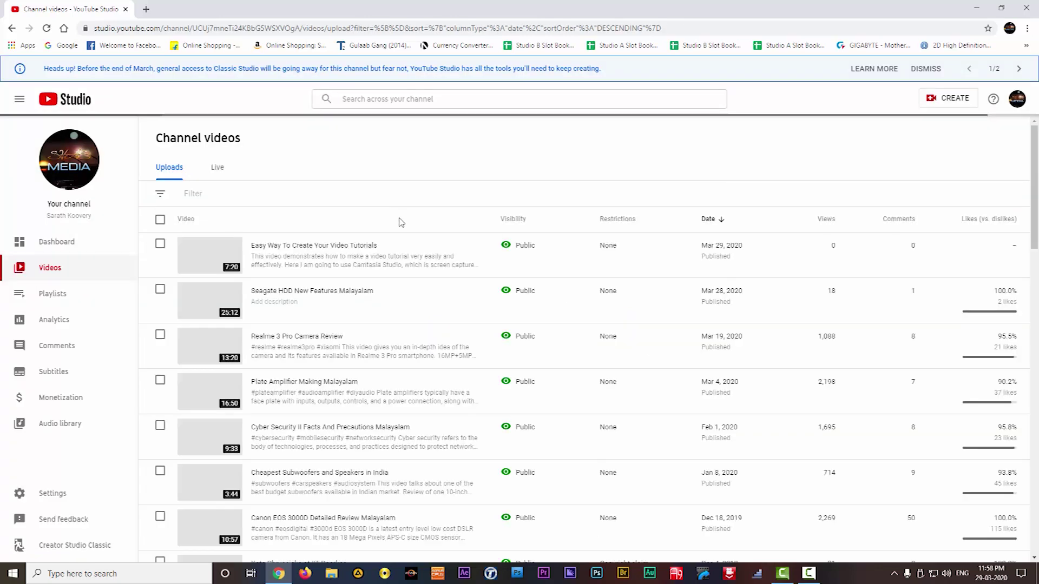
mouse_move(216, 248)
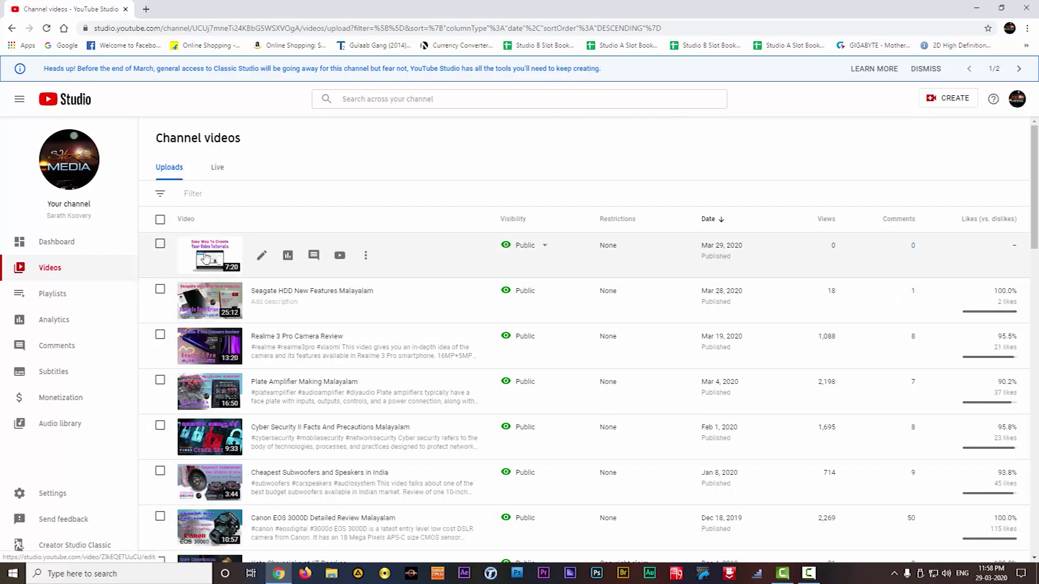
Open the Easy Way To Create Your Video Tutorials details page and place the cursor in the Tags field
click(205, 258)
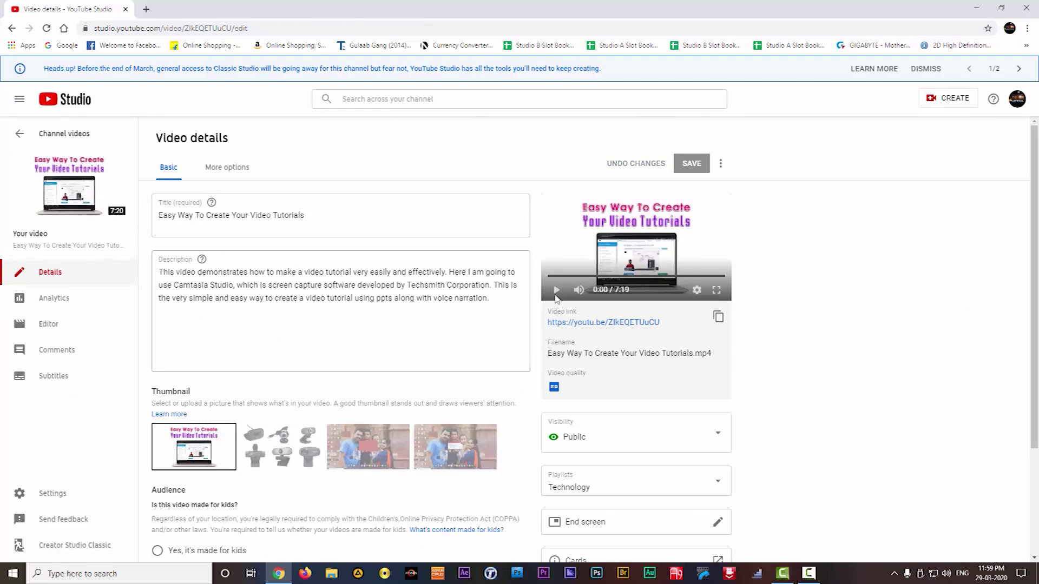
scroll(297, 255, down, 2)
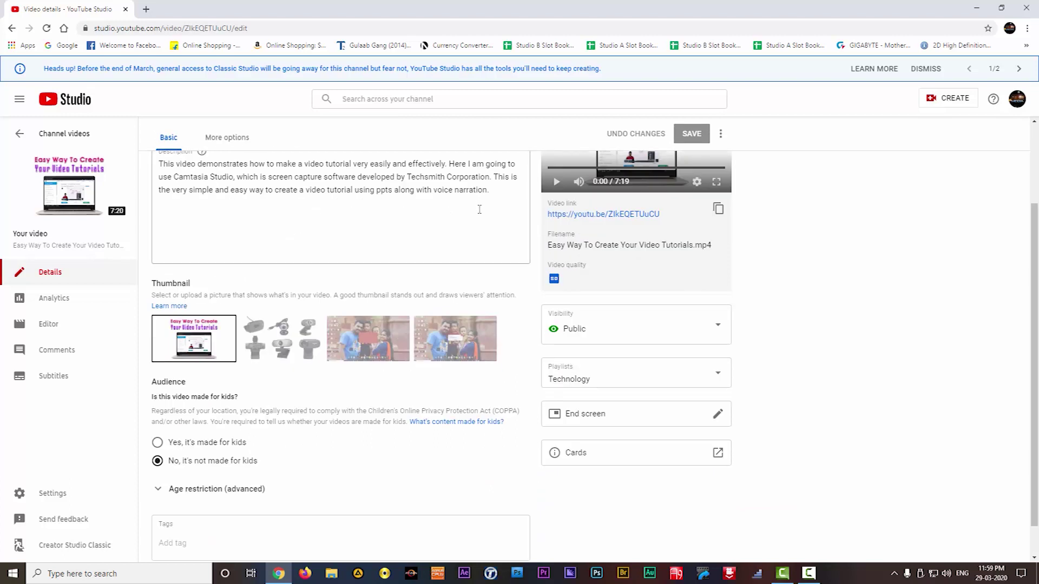
scroll(479, 209, down, 1)
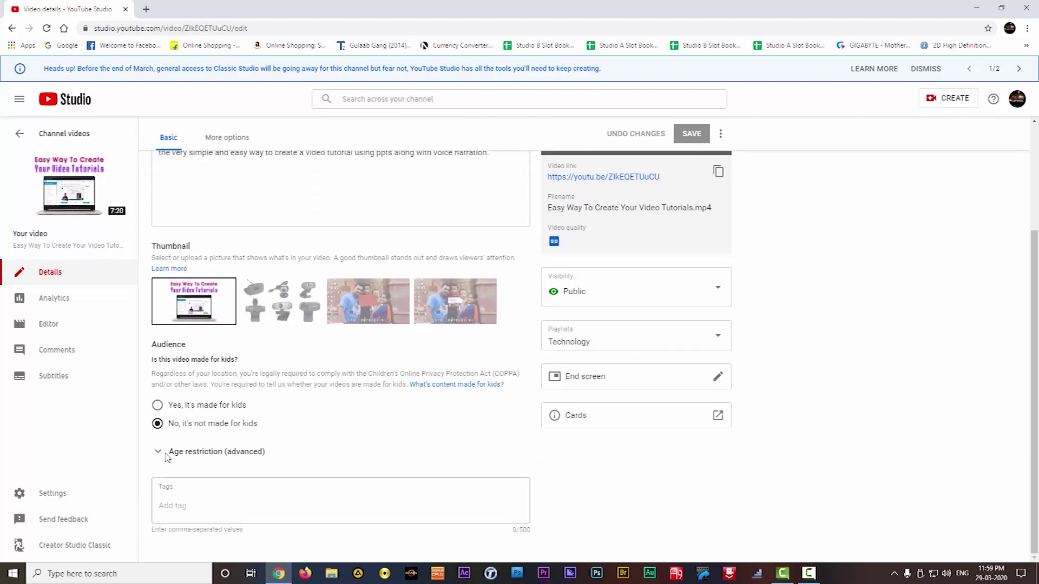
click(210, 504)
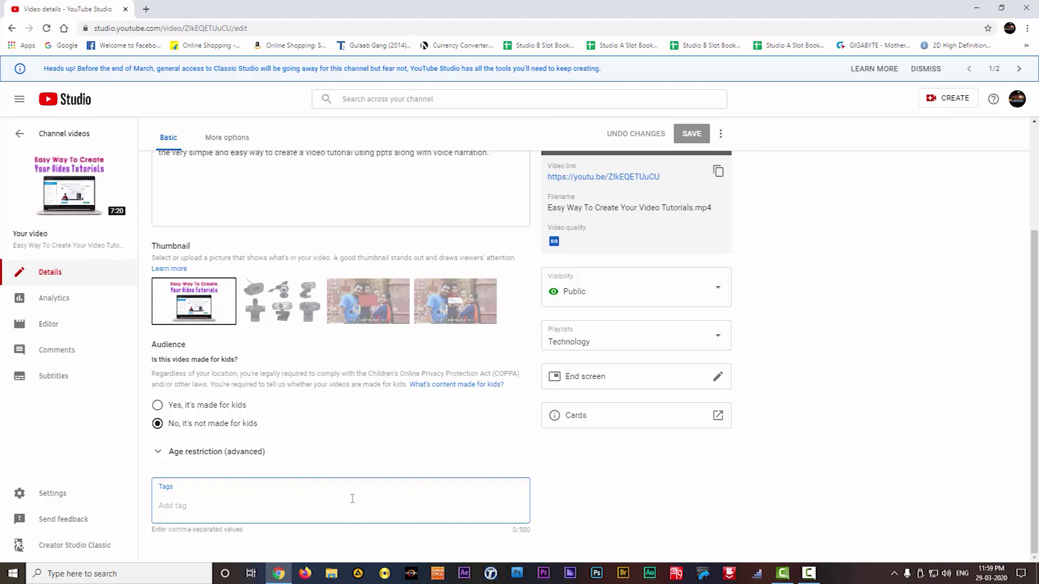
Add the tags video editing, camtasia, techsmith and screen capture to the video
text(video editing)
key(Return)
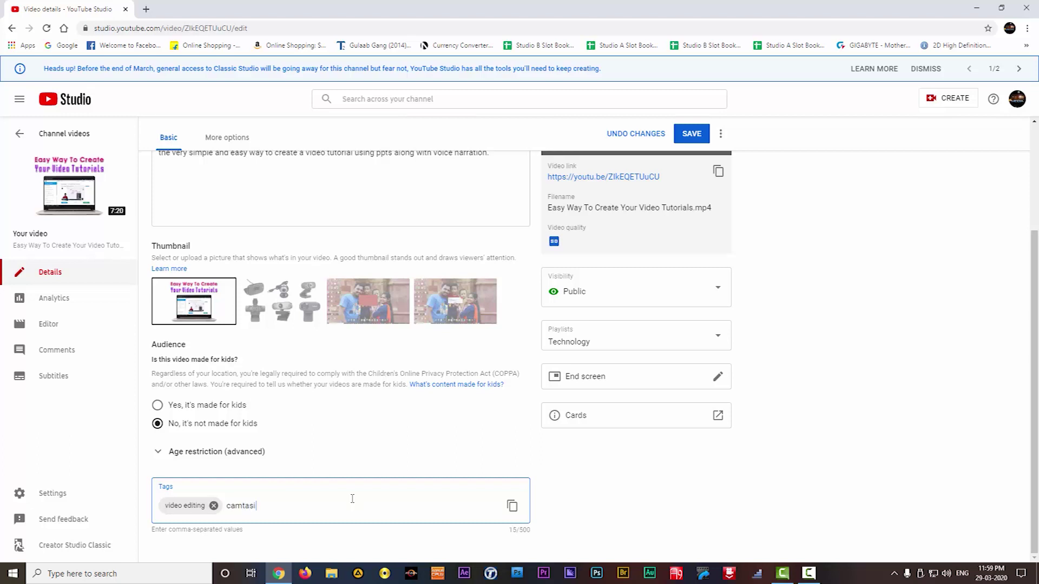
key(Return)
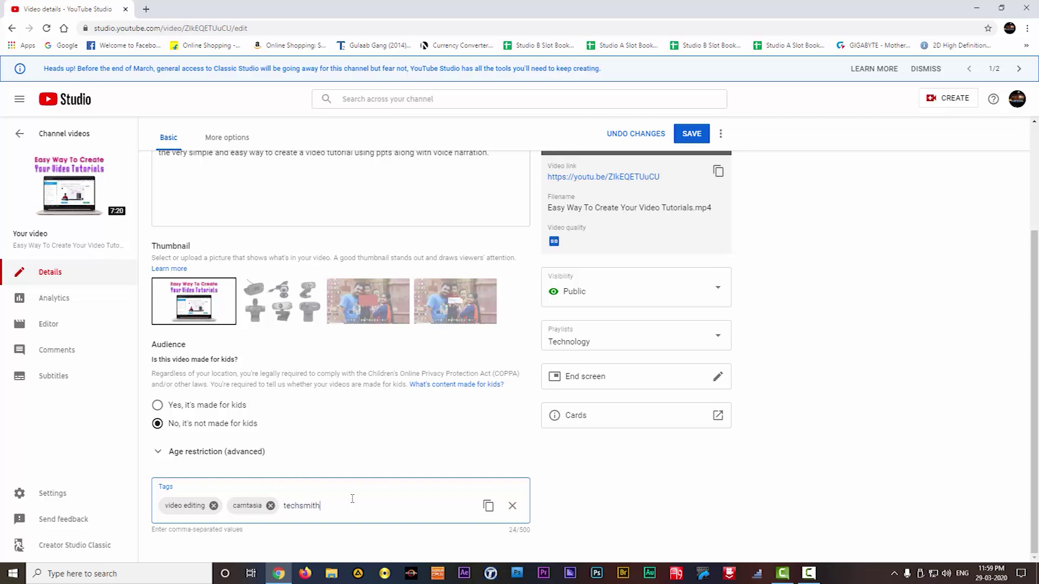
text(techsmith)
key(Return)
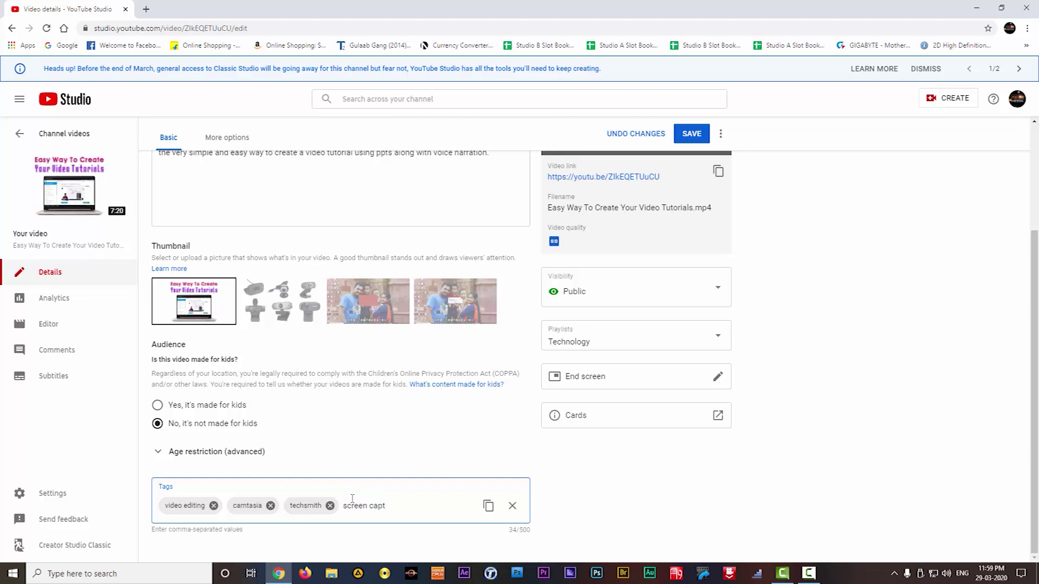
key(Return)
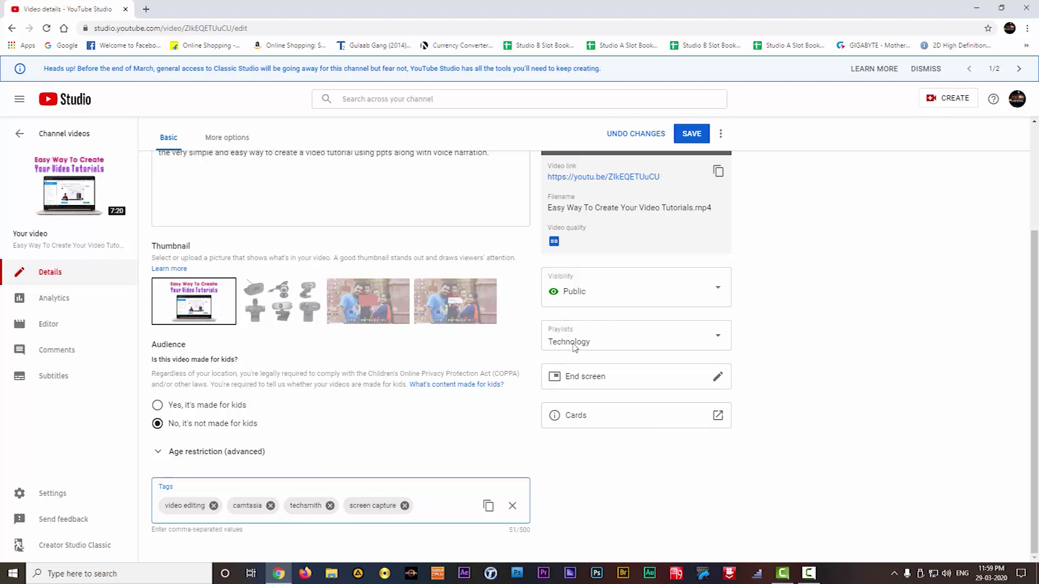
Confirm the visibility stays Public and save the updated video details
click(717, 289)
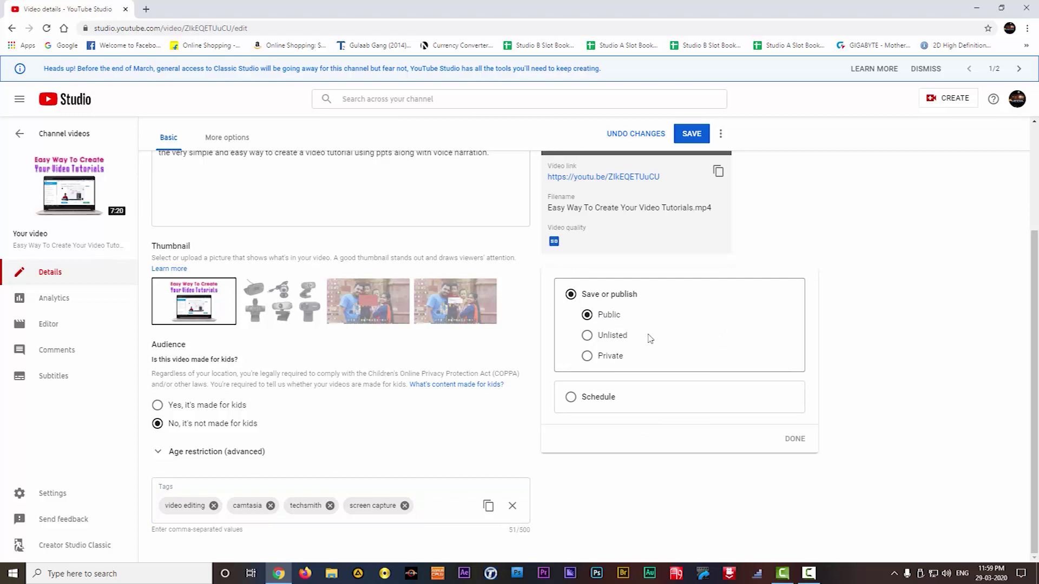
click(858, 401)
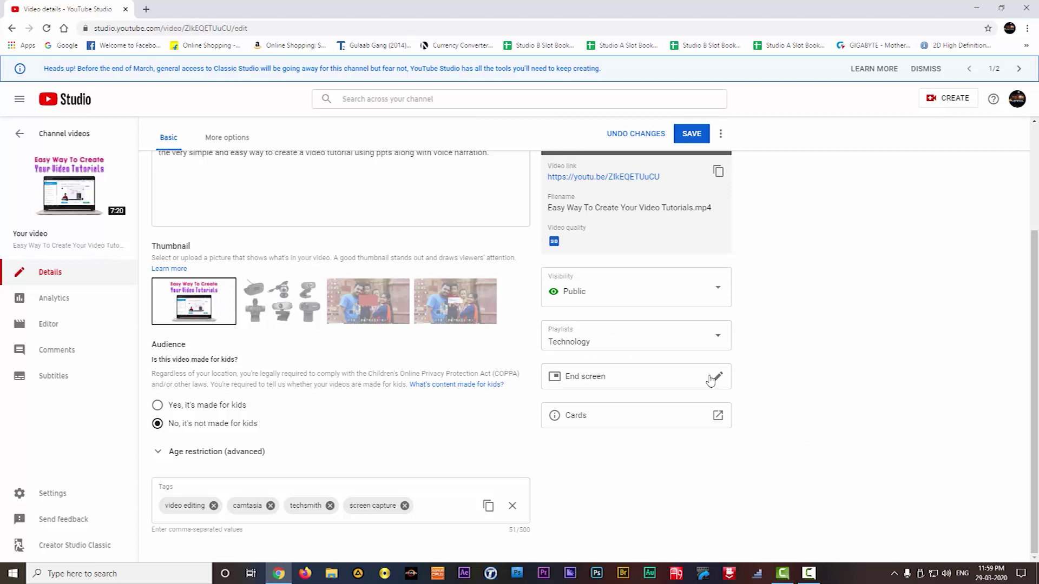
scroll(710, 380, up, 1)
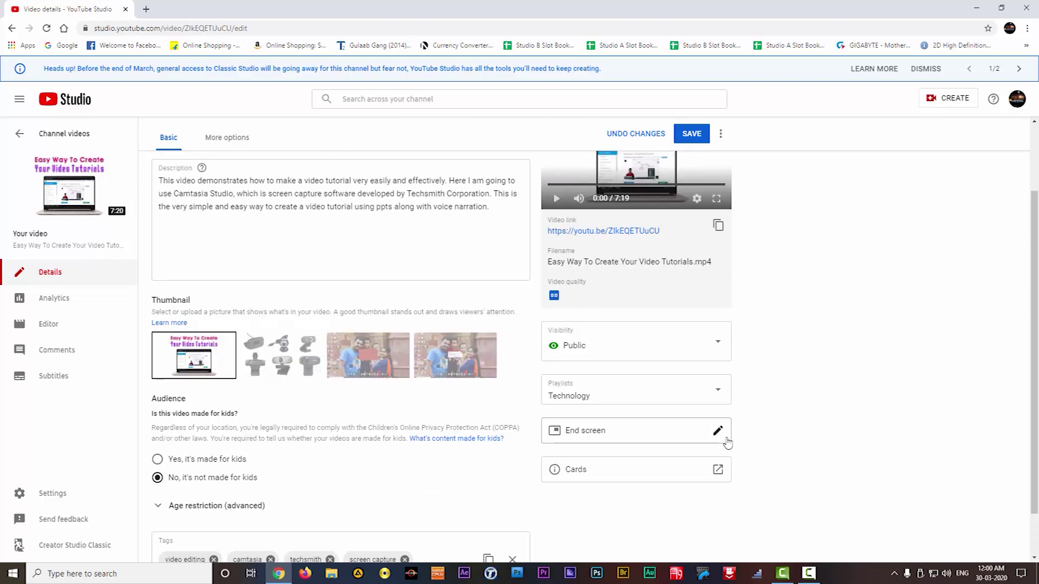
scroll(823, 443, up, 2)
scroll(860, 346, down, 3)
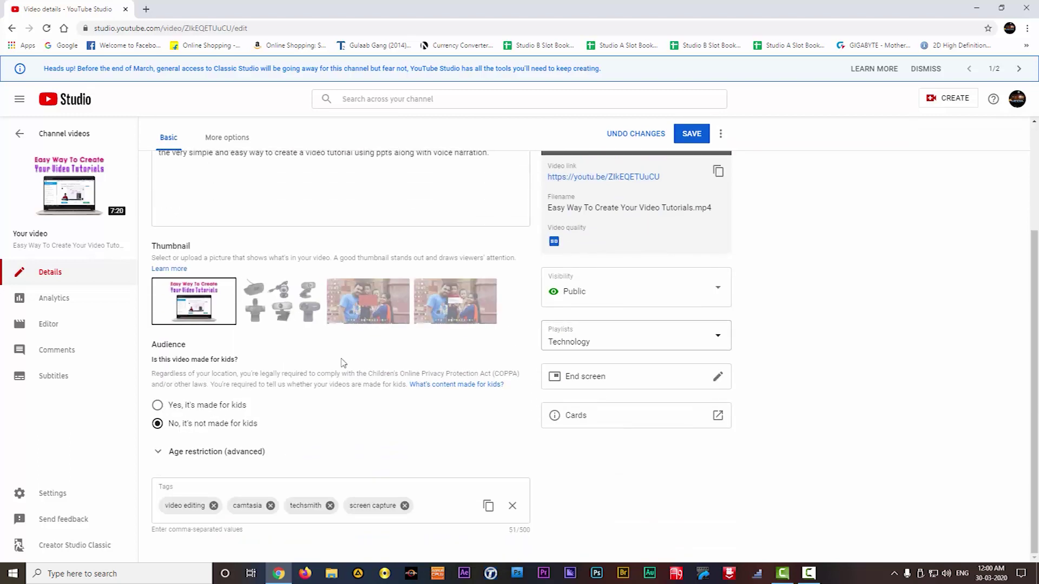
scroll(698, 303, up, 3)
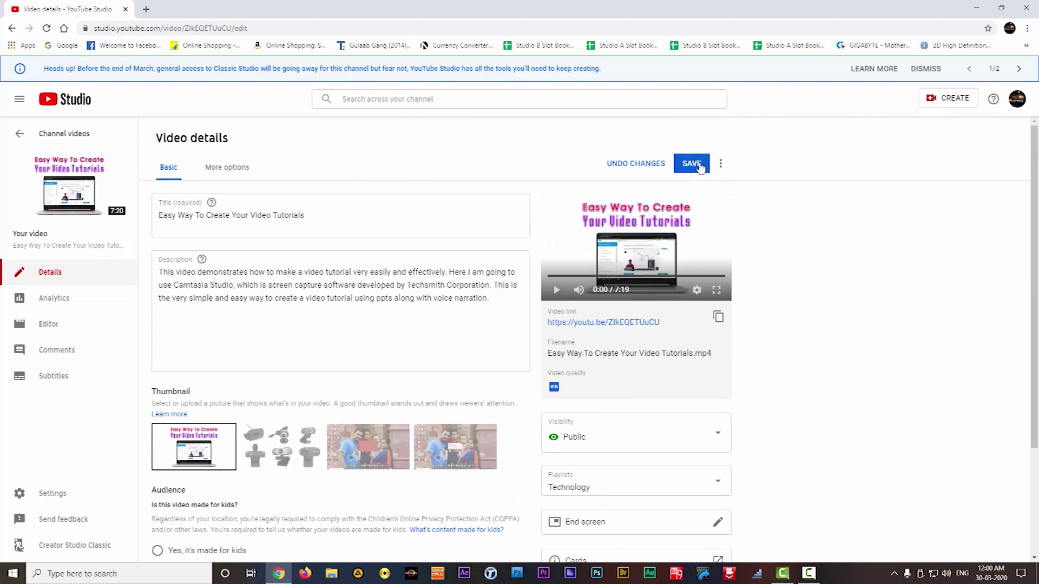
click(699, 167)
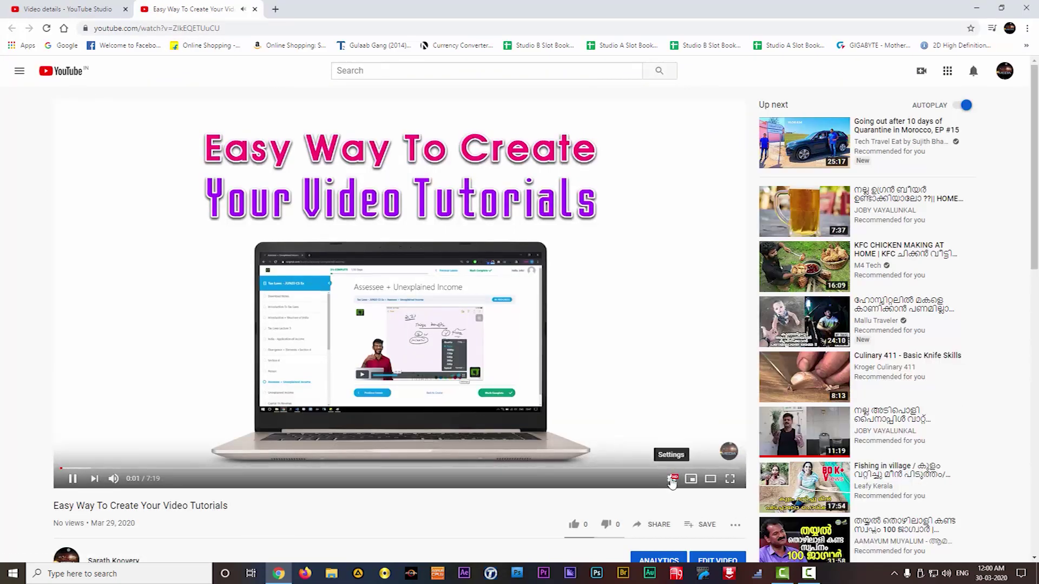
Switch the player's video quality to 1080p
click(672, 479)
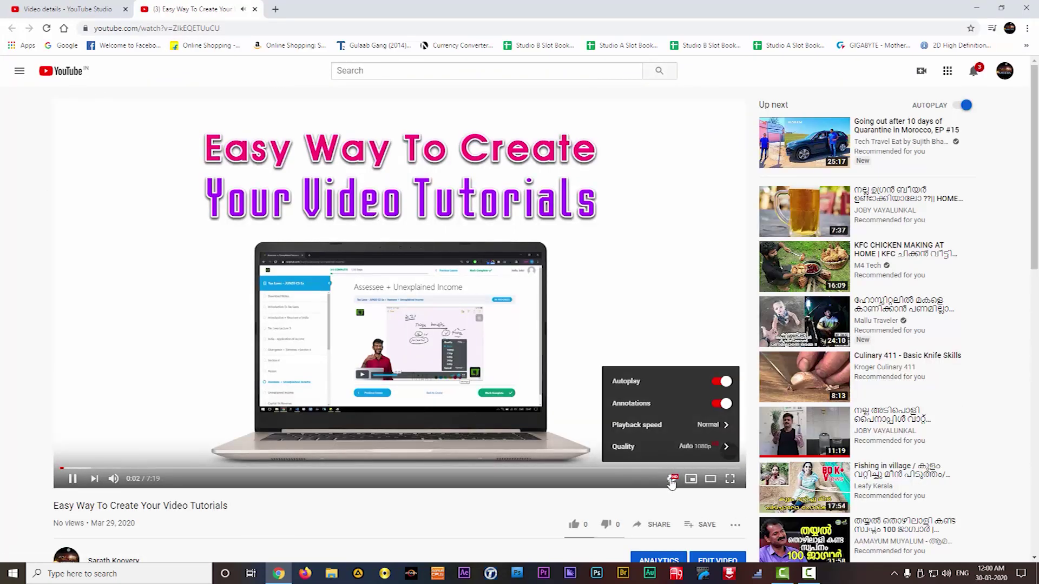
click(699, 448)
click(637, 319)
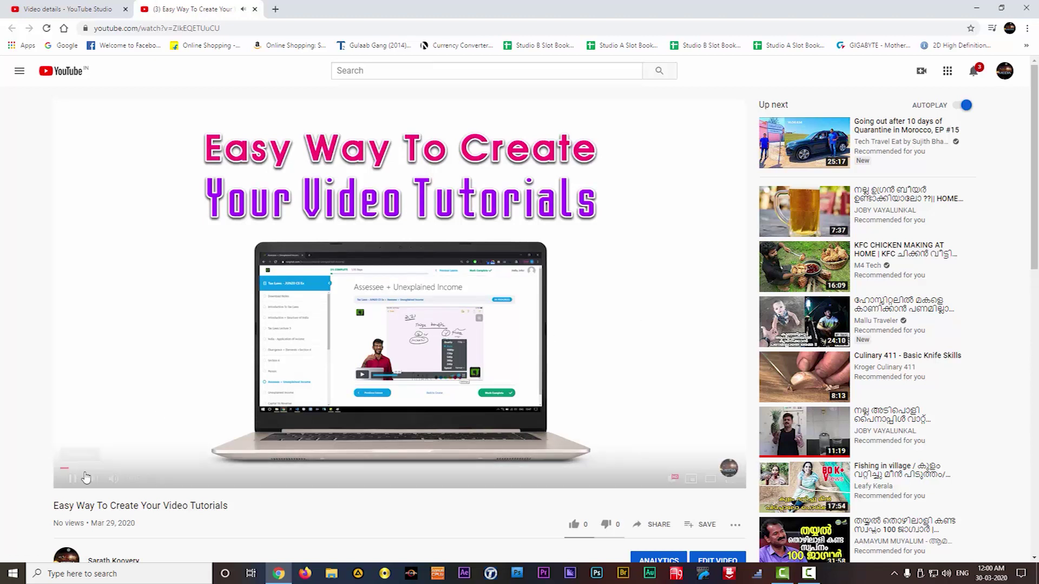
Like the video, expand its description, and subscribe with all notifications on
click(574, 525)
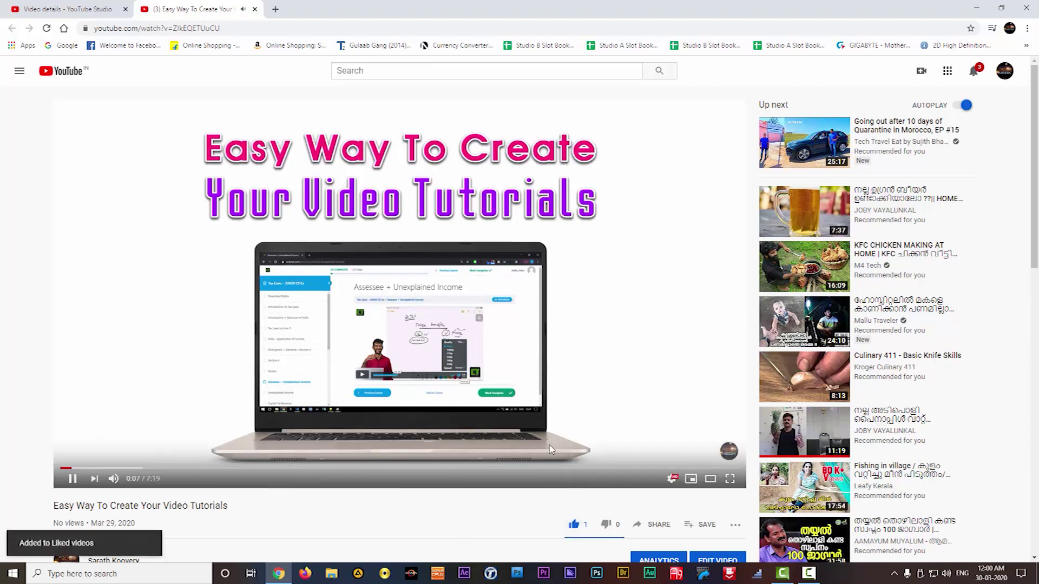
scroll(536, 449, down, 3)
click(106, 463)
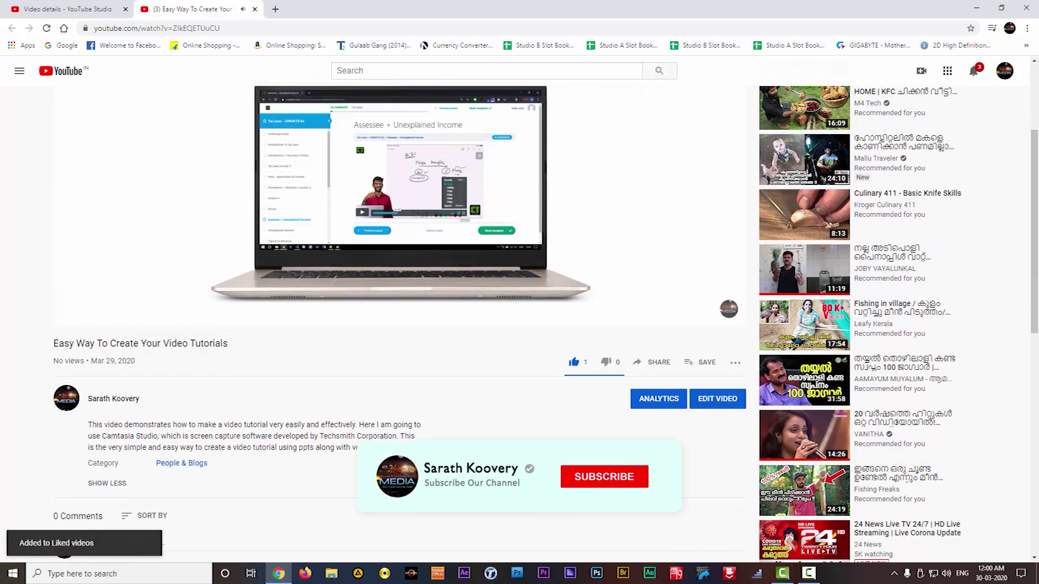
scroll(351, 473, up, 3)
click(598, 479)
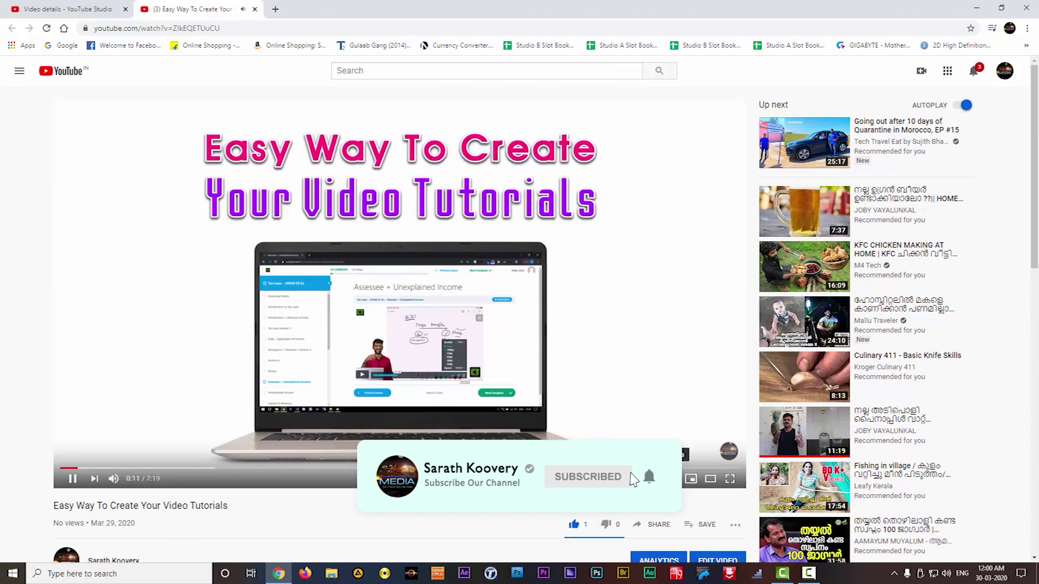
click(650, 477)
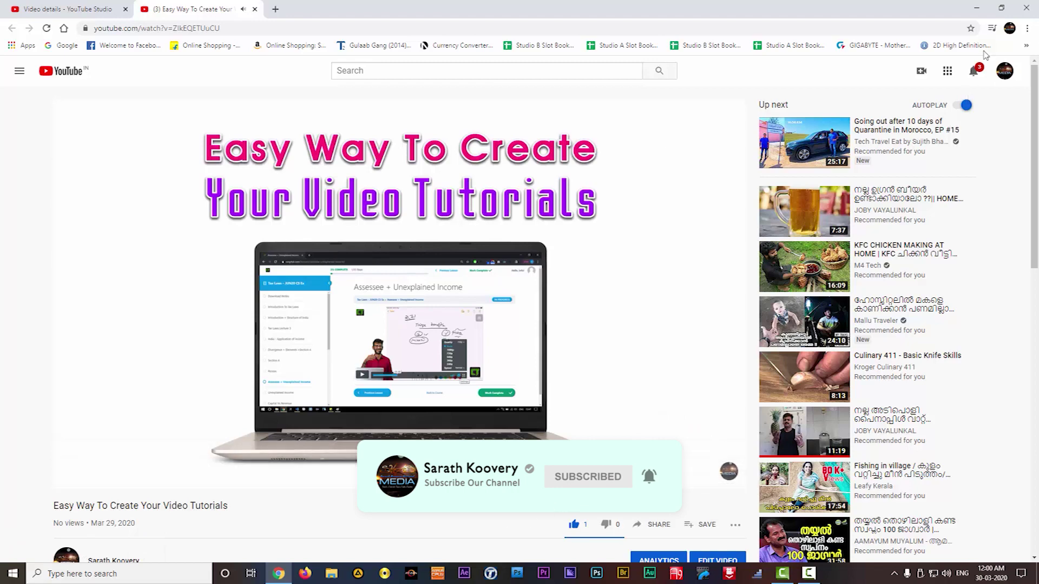